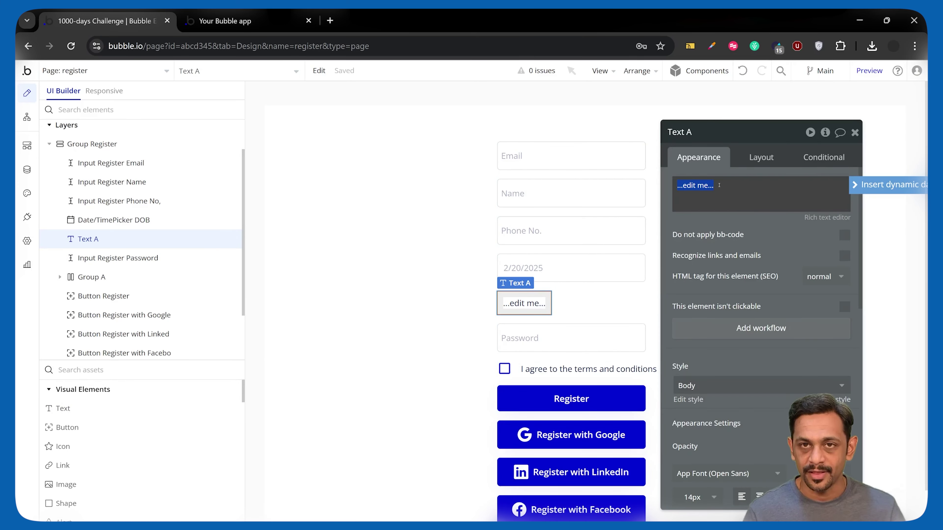
Bind Text A to Input Register Password's password strength, then launch the app preview
click(558, 338)
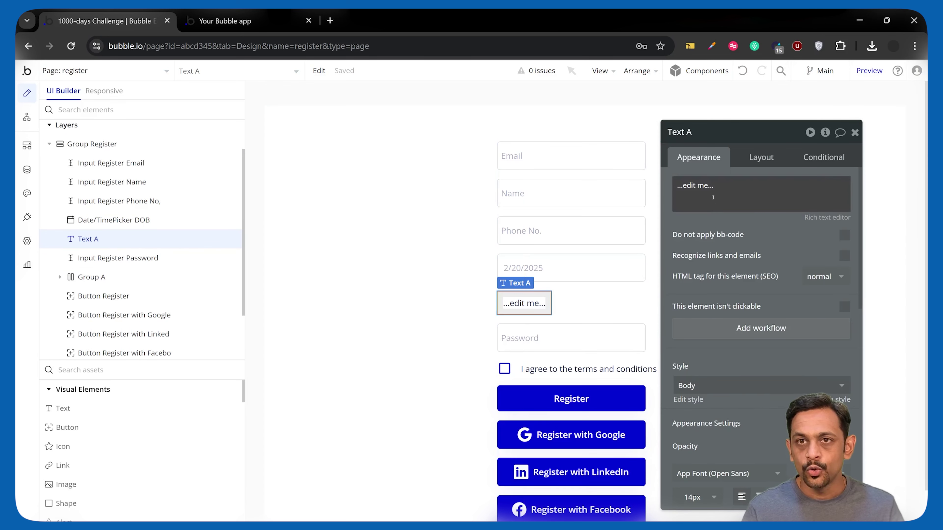
click(711, 196)
key(ctrl+a)
click(885, 185)
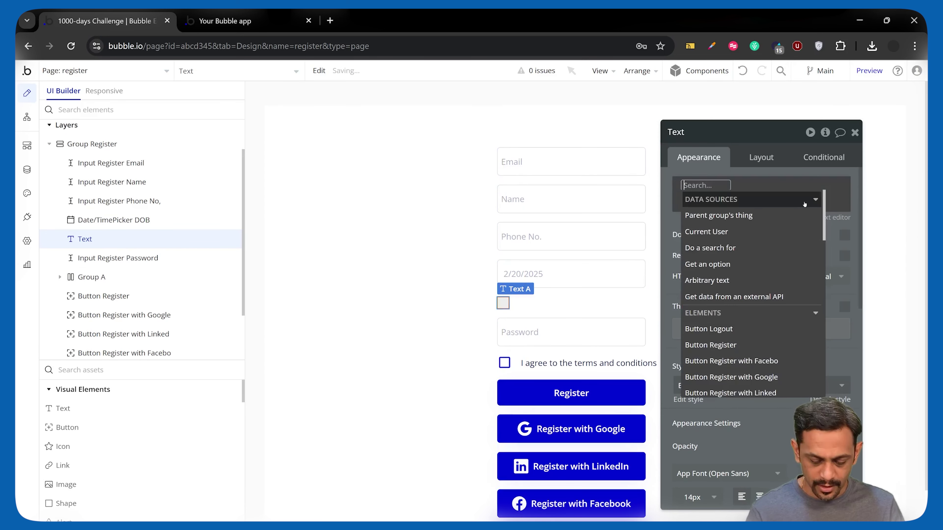
text(pass)
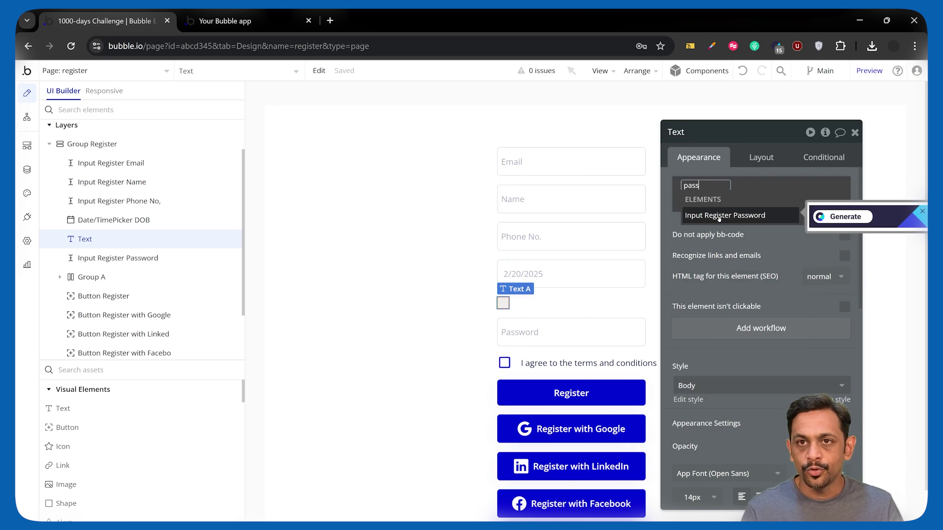
click(719, 216)
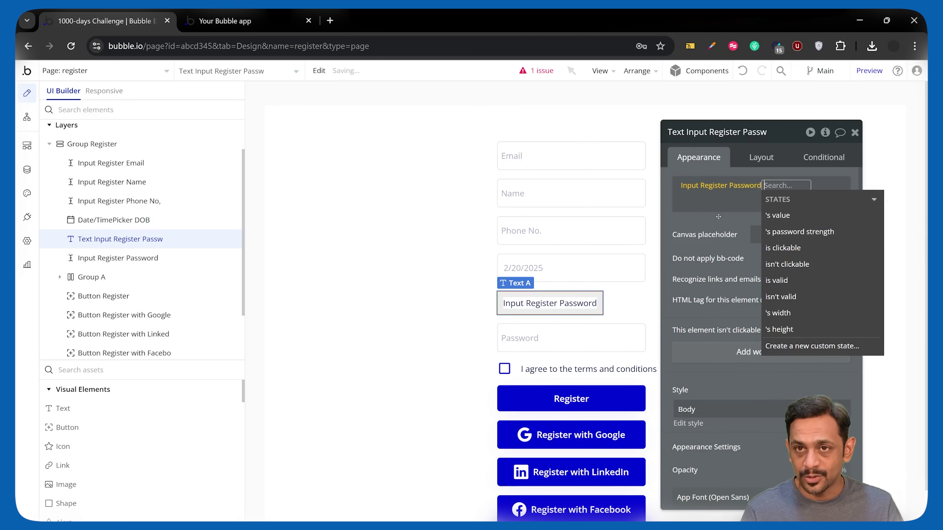
click(807, 233)
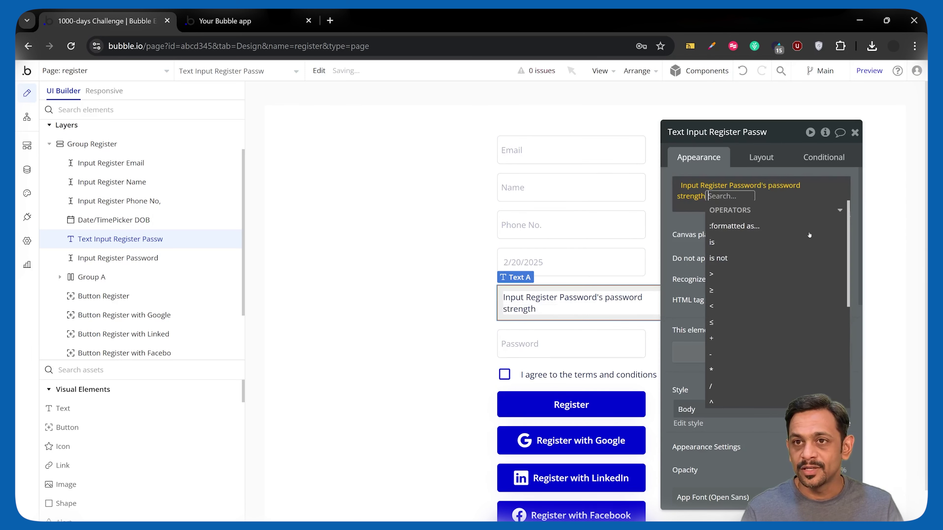
click(689, 221)
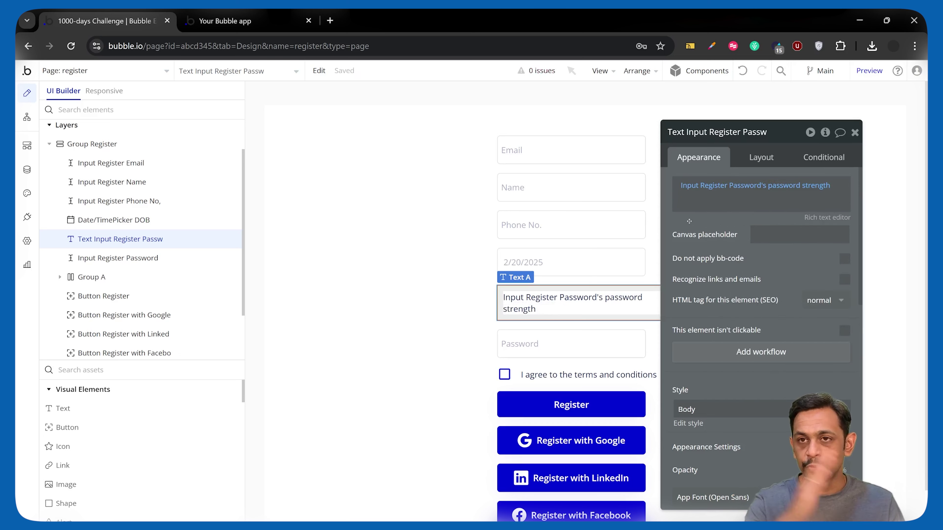
click(869, 71)
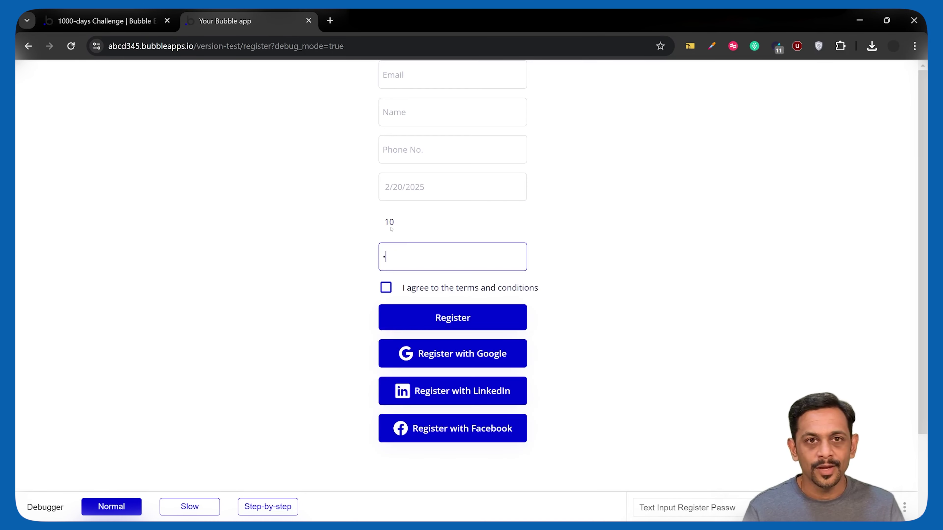
Type passwords 134 and 1345 in preview, seeing strength scores 0 and 10
text(1)
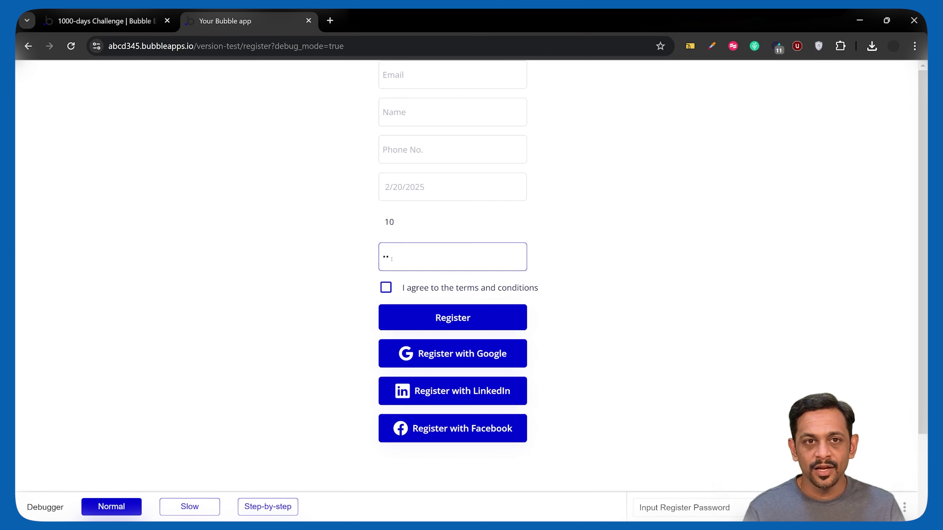
text(34)
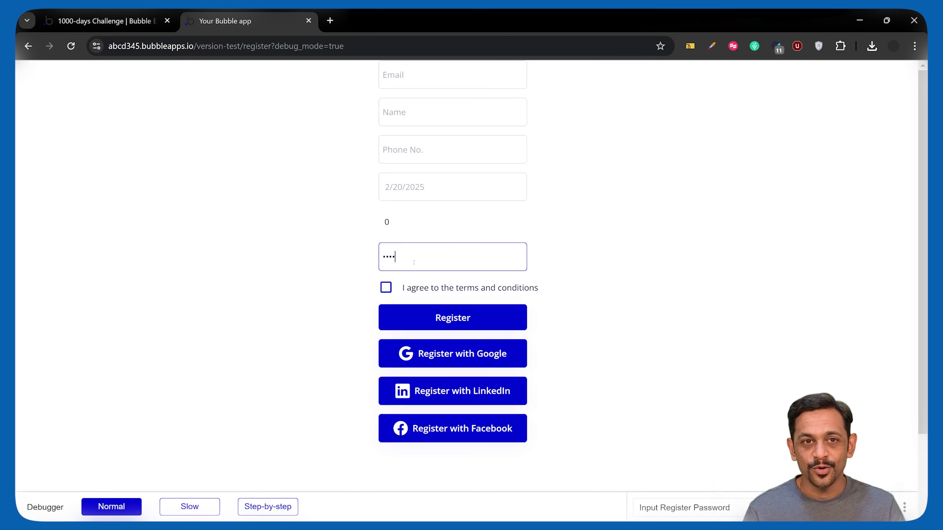
drag(396, 222, 370, 223)
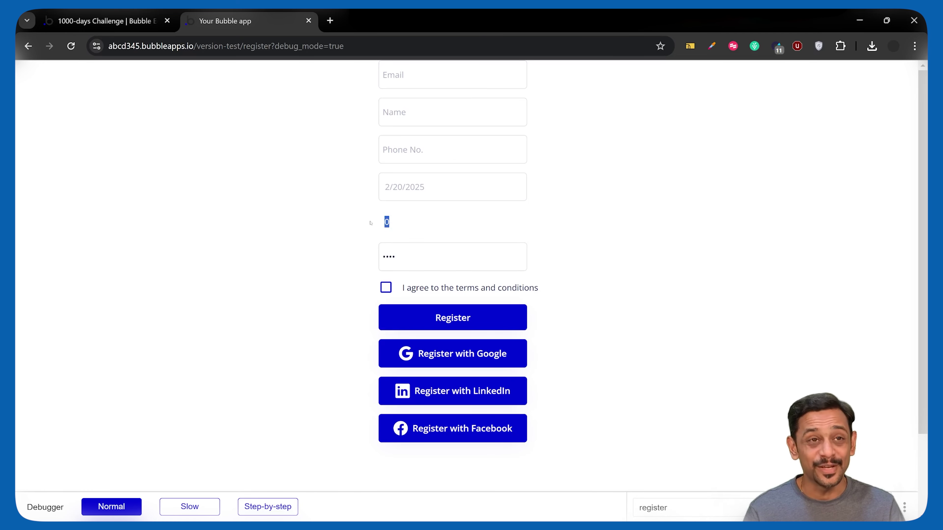
key(Tab)
text(5)
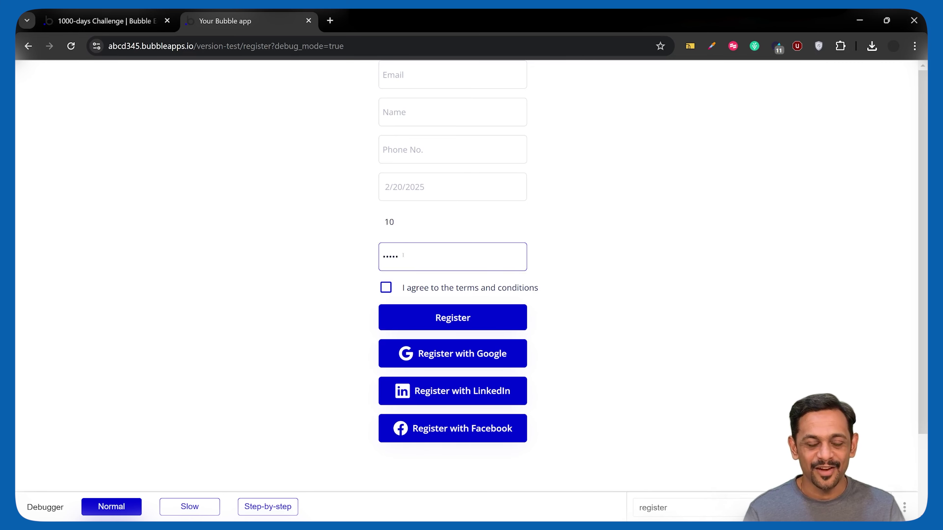
double_click(390, 222)
key(Tab)
click(412, 259)
Lengthen the password until the strength shows 100, then clear it and return to the editor
text(•••••)
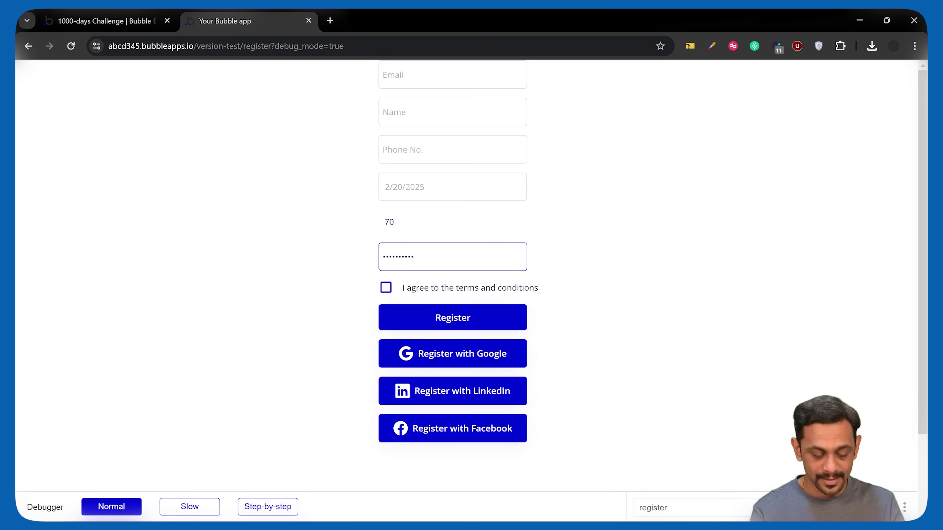
text(•)
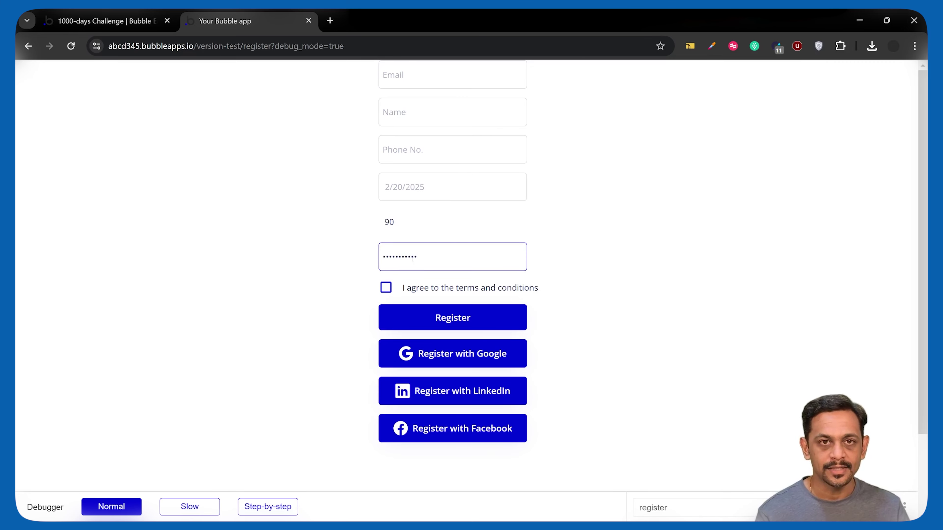
text(•)
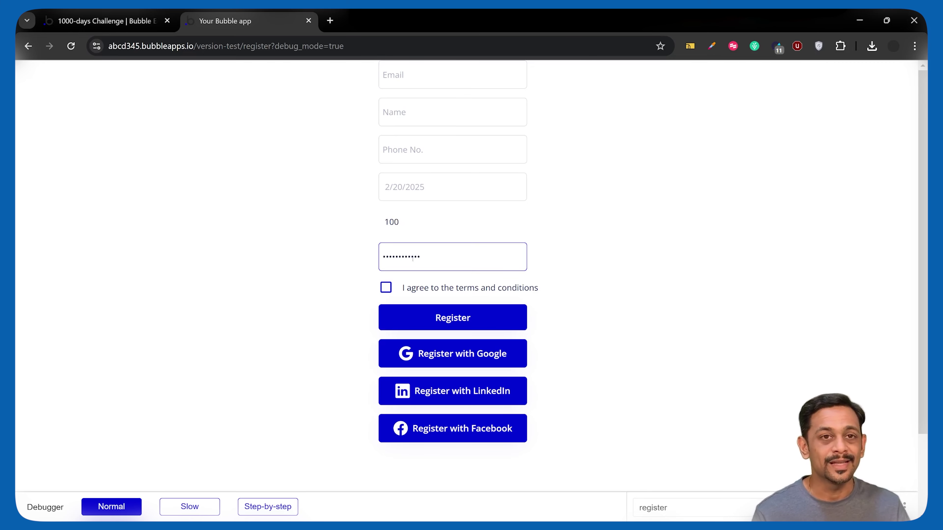
double_click(392, 222)
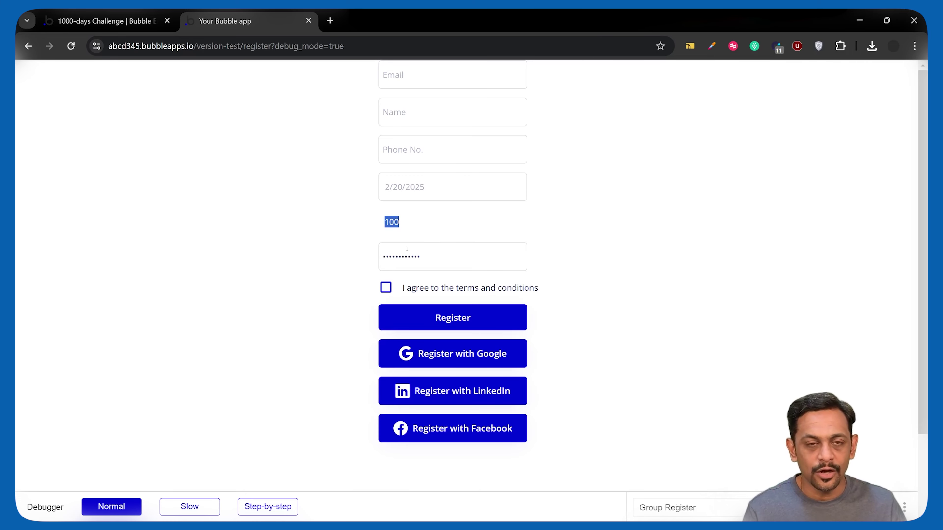
click(437, 257)
text(•••••••••••••••••••••••••)
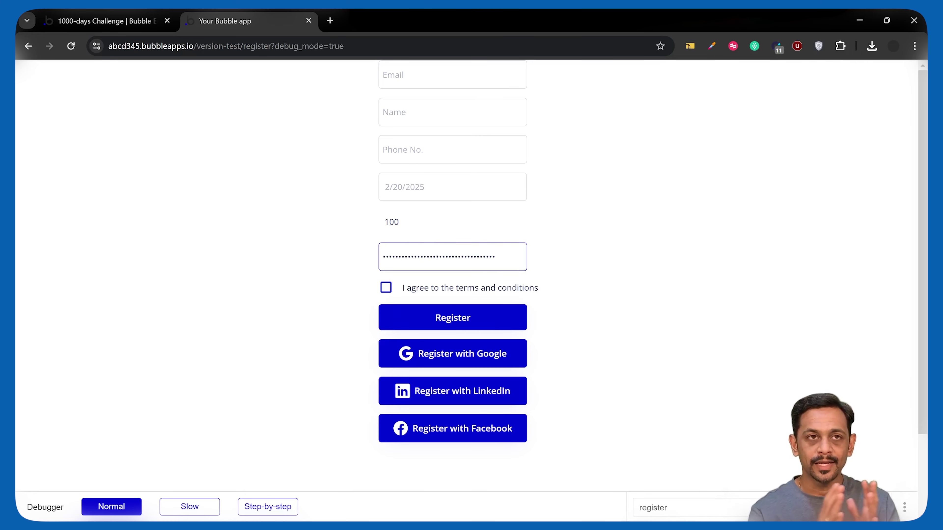
key(ctrl+a)
key(BackSpace)
key(ctrl+shift+Tab)
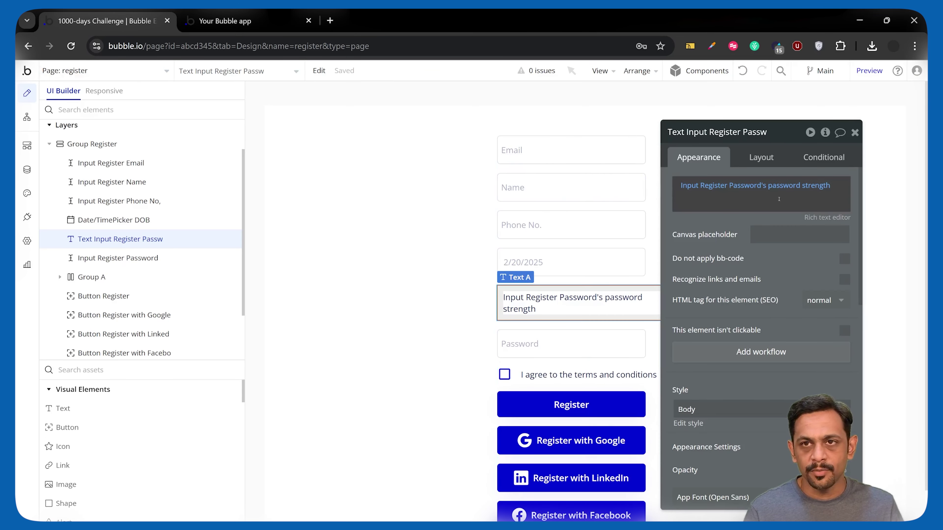
Replace Text A's dynamic strength expression with the static text 'Password Strength: Very Weak'
click(679, 182)
text(Password)
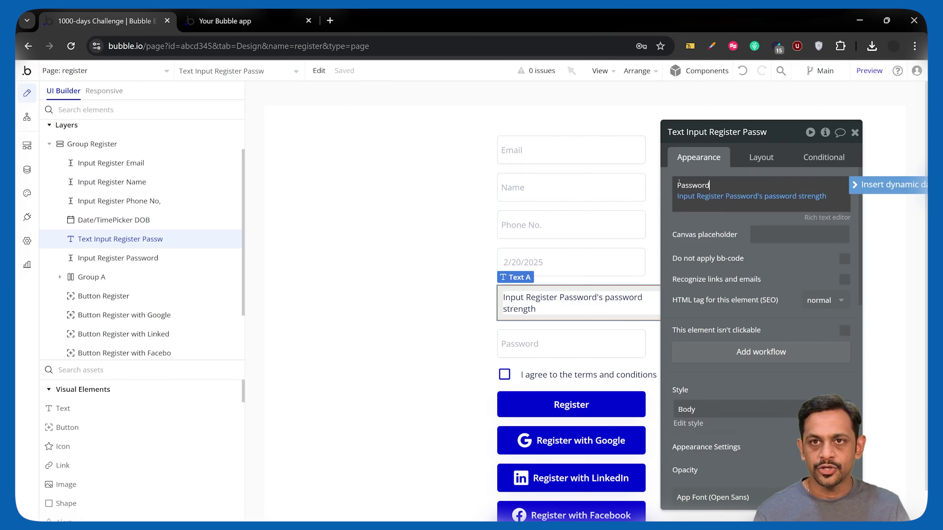
text( Strength:)
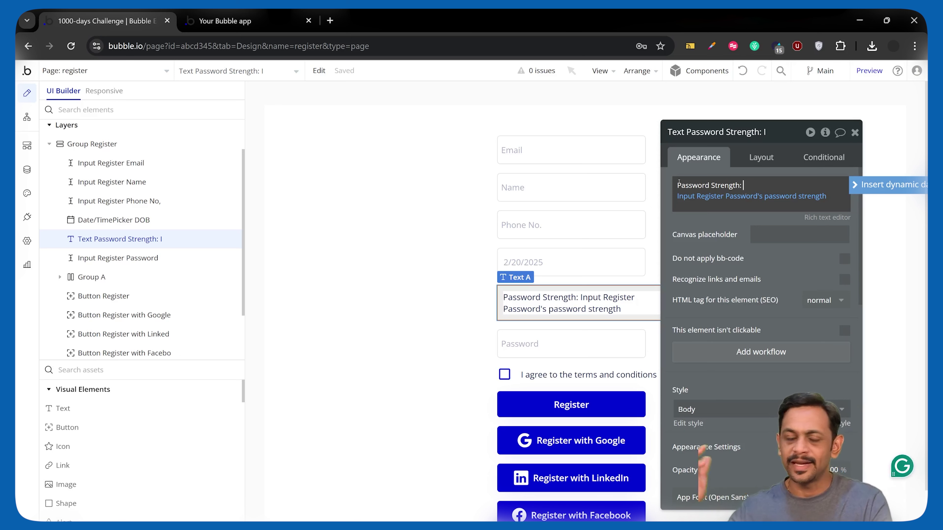
click(715, 200)
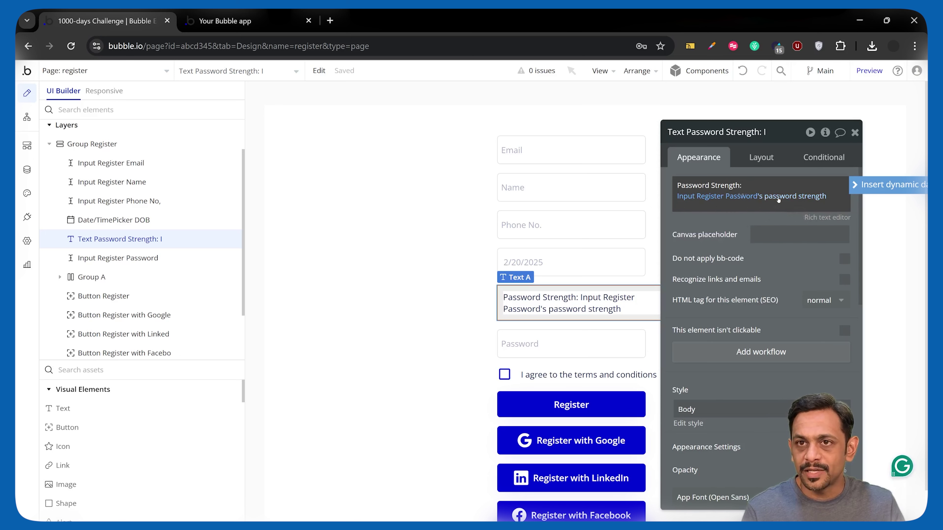
right_click(820, 198)
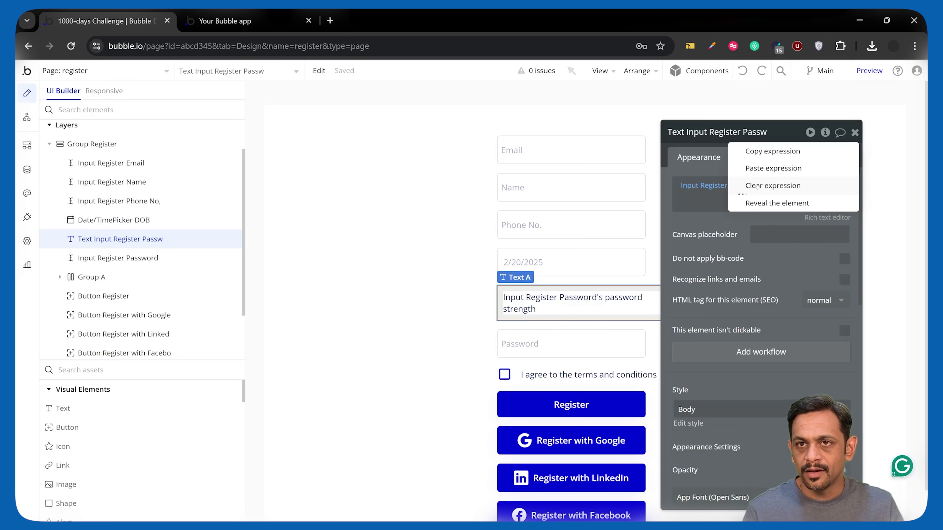
click(718, 186)
text(Pas)
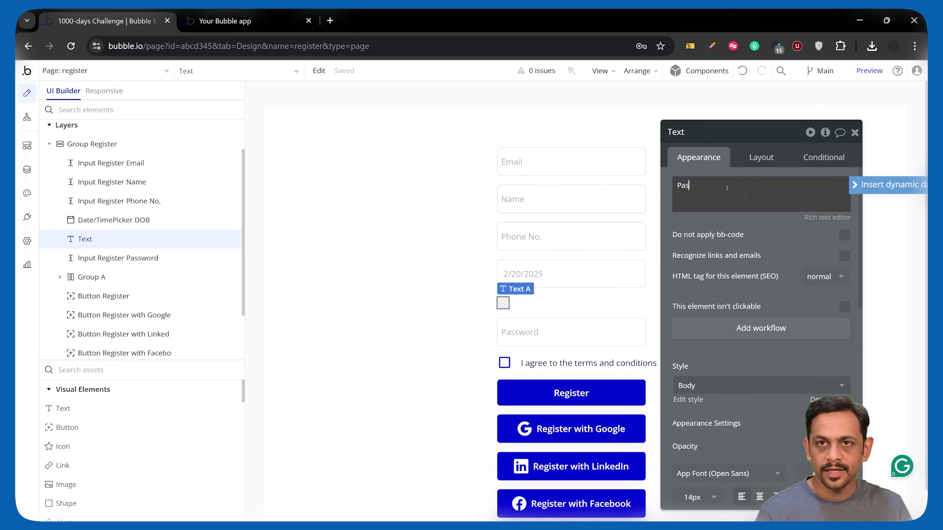
text(sword Strength: Very Weak)
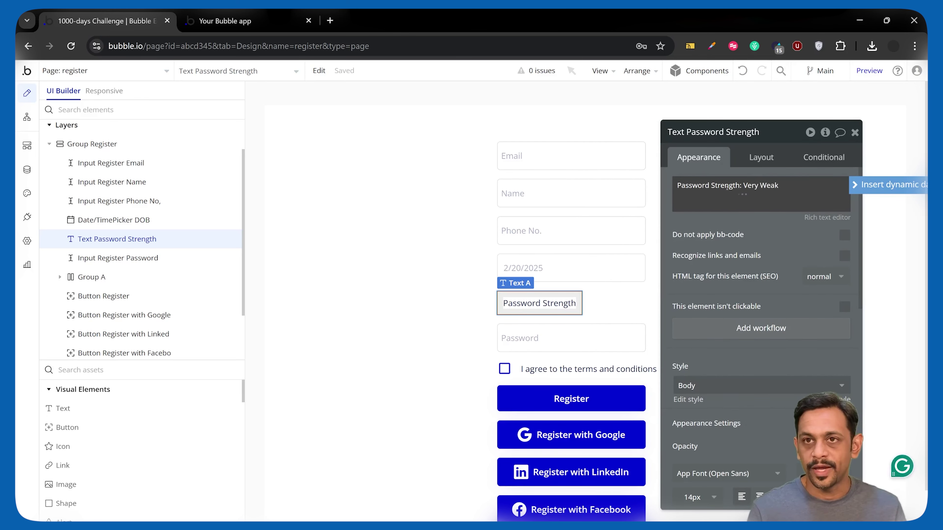
click(824, 157)
Add a condition: when Input Register Password's strength > 20, text reads 'Password Strength: Weak'
click(737, 188)
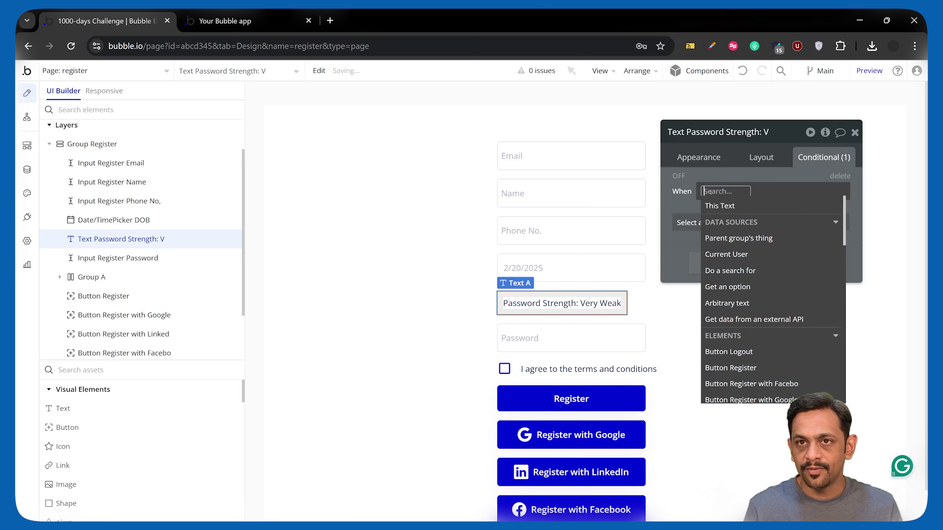
text(pass)
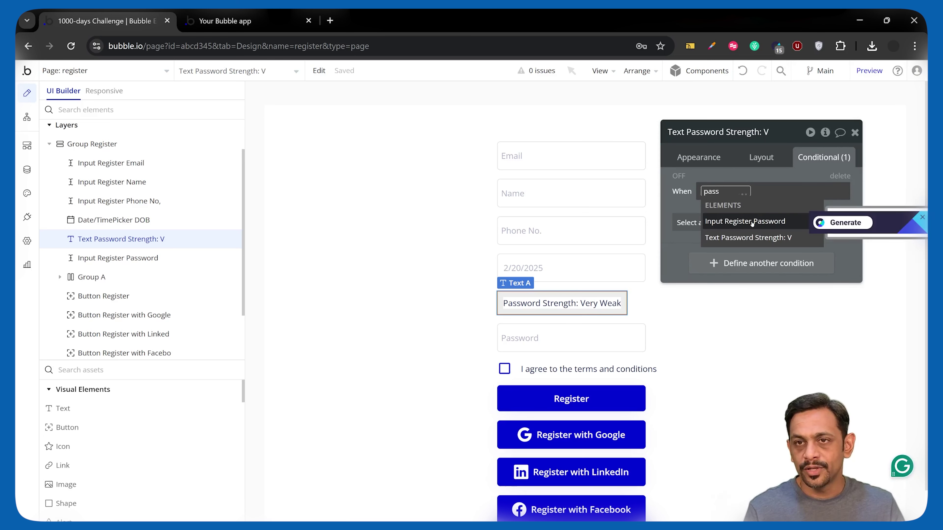
click(751, 222)
click(812, 239)
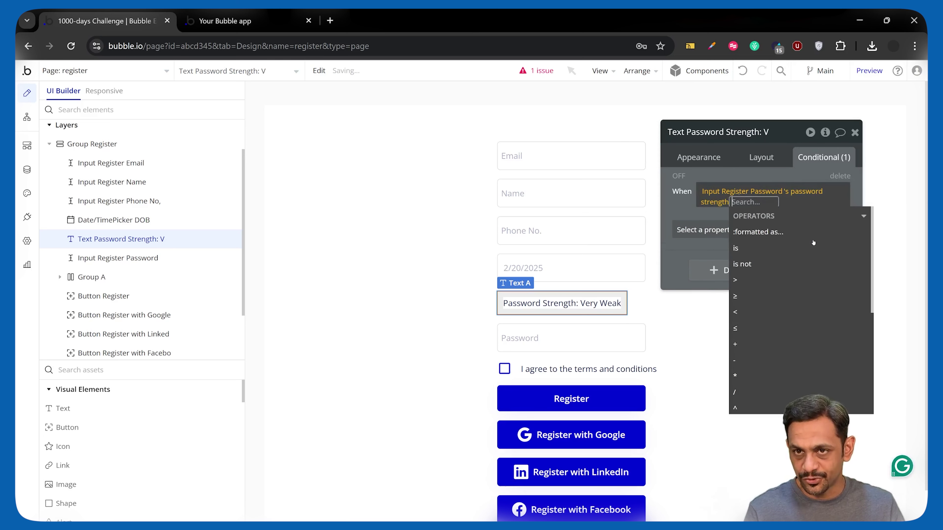
click(739, 278)
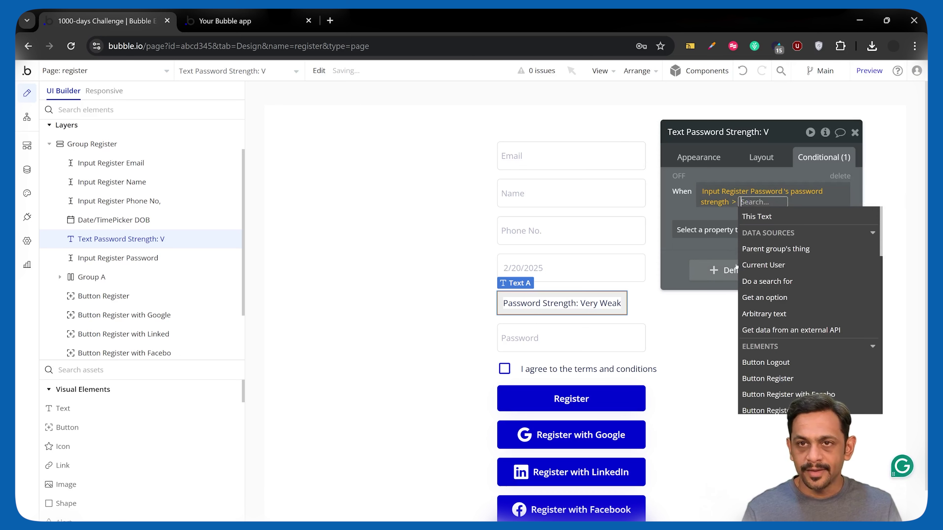
text(20)
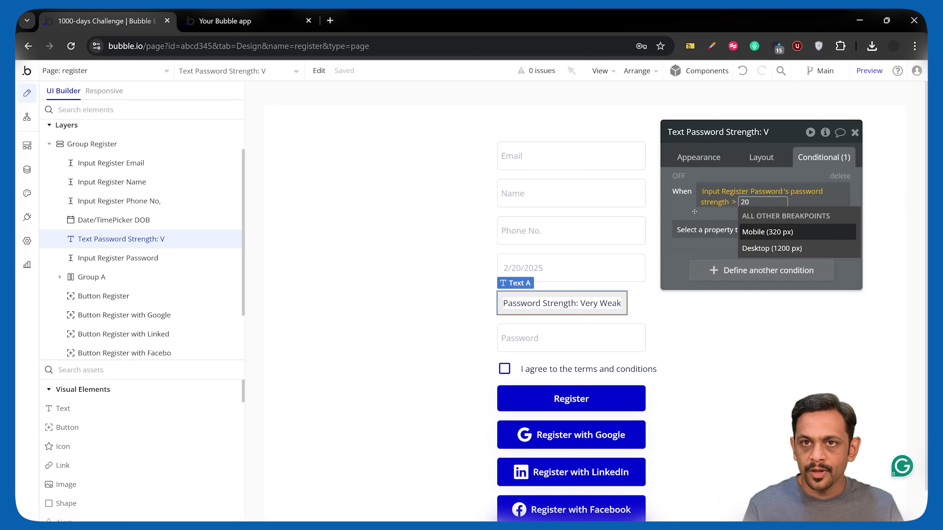
click(694, 229)
click(691, 285)
click(762, 240)
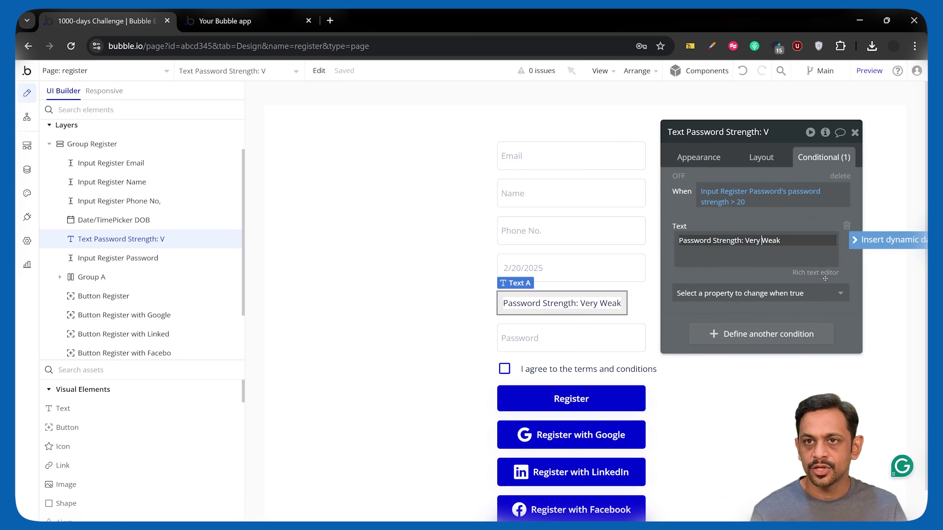
key(BackSpace)
key(BackSpace)
key(BackSpace)
key(BackSpace)
key(BackSpace)
click(777, 218)
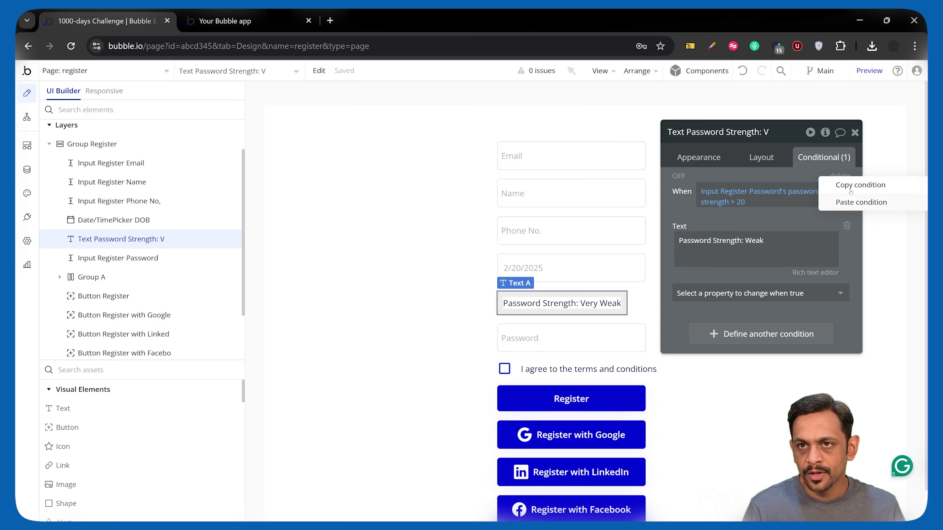
Duplicate the condition for strength > 40 with text 'Password Strength: Medium'
key(ctrl+v)
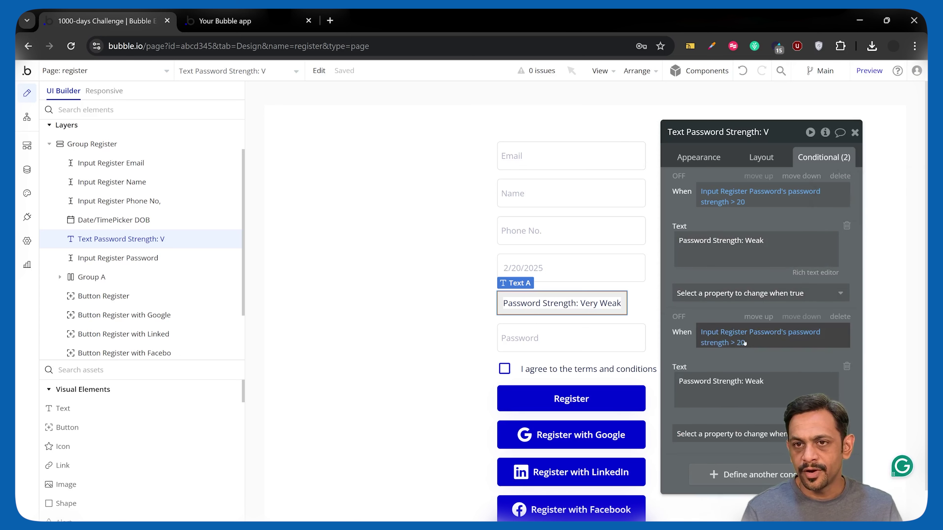
click(745, 342)
text(40)
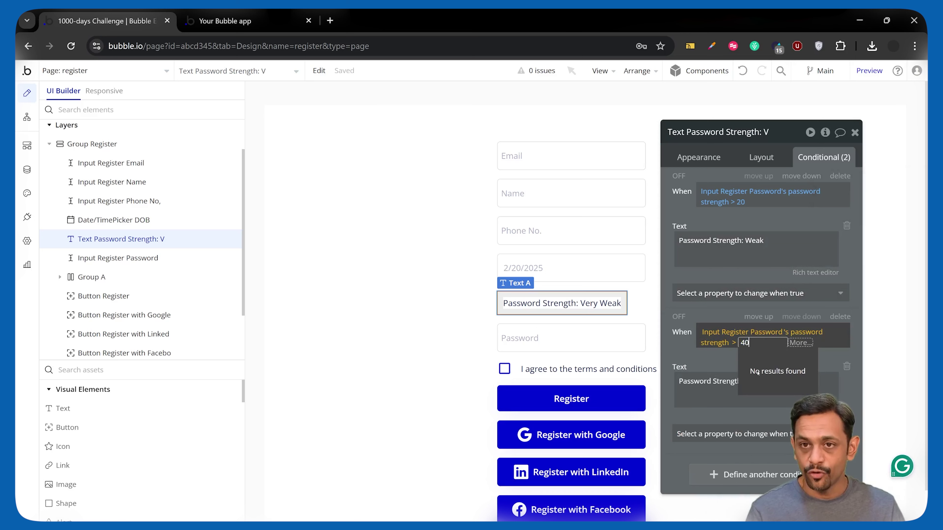
triple_click(771, 405)
text(Password Strength: Medium)
Add a third copy for strength > 60 reading 'Password Strength: Strong'
key(ctrl+v)
click(741, 398)
text(60)
click(763, 441)
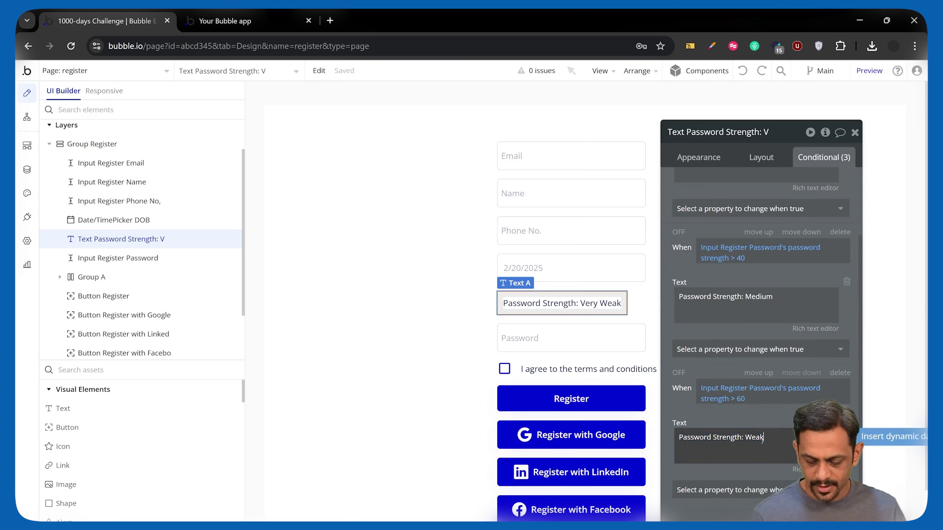
key(BackSpace)
text(Strong)
Add a fourth copy for strength > 80 reading 'Password Strength: Very Strong'
scroll(772, 427, down, 4)
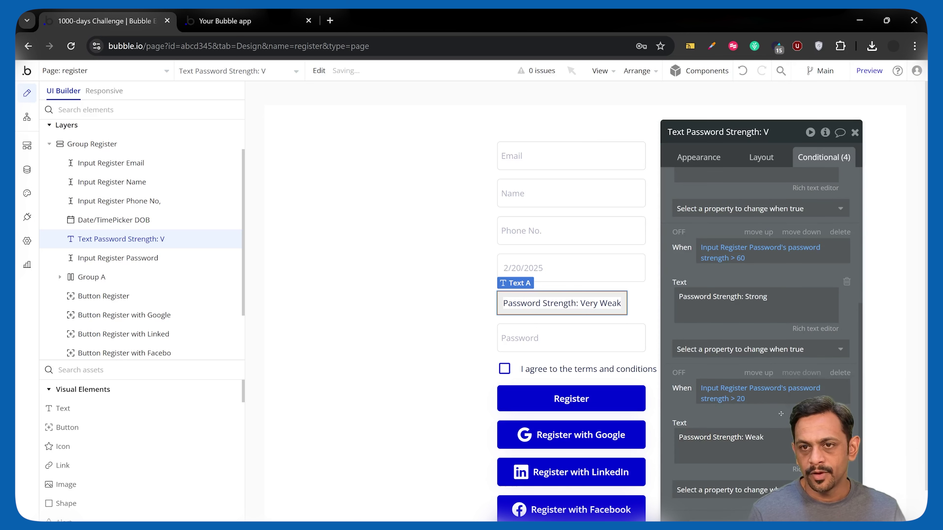
click(742, 399)
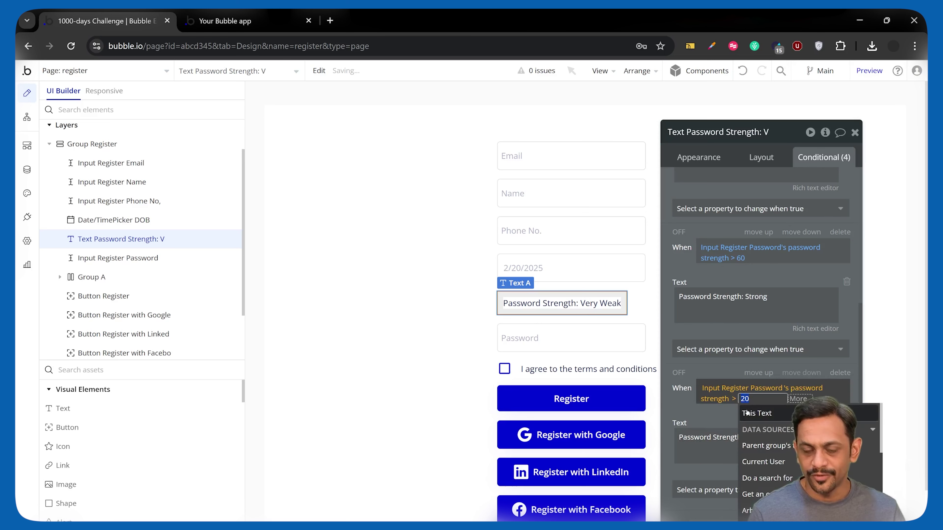
text(80)
double_click(752, 437)
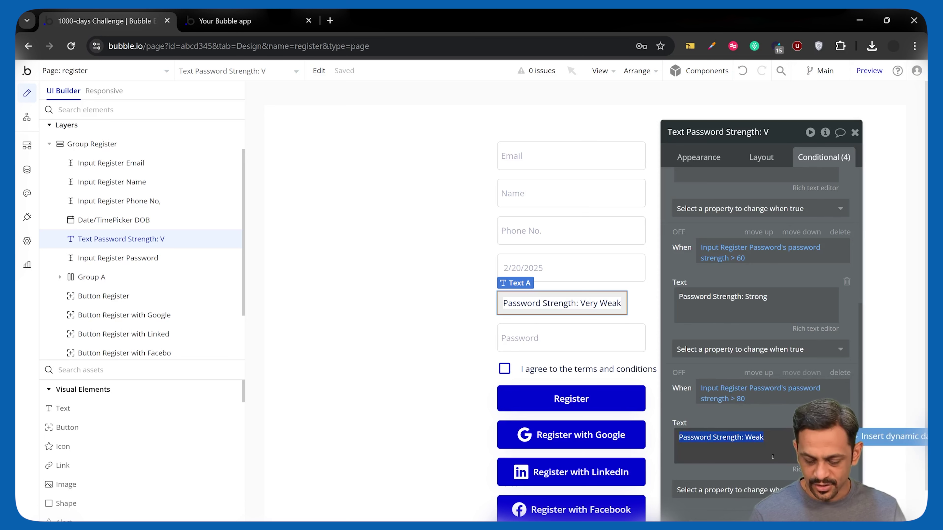
text(Very Strong)
click(225, 21)
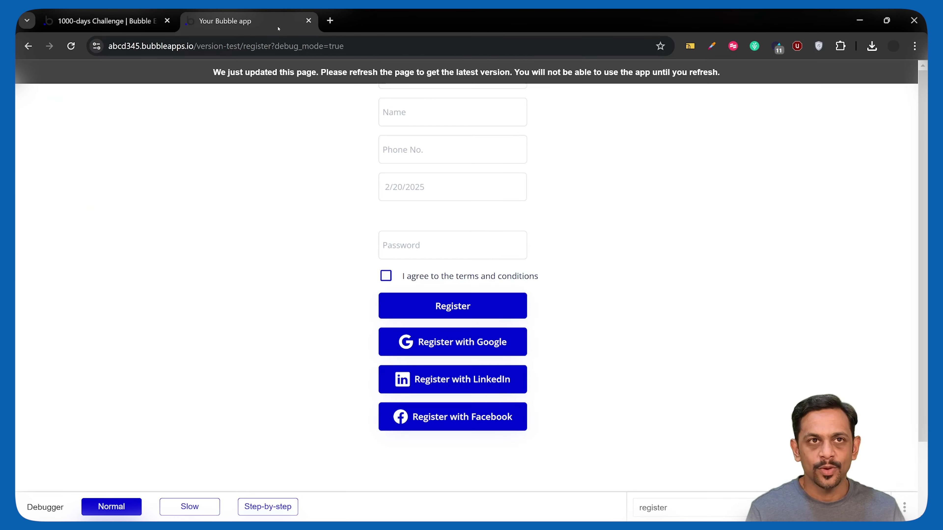
click(70, 46)
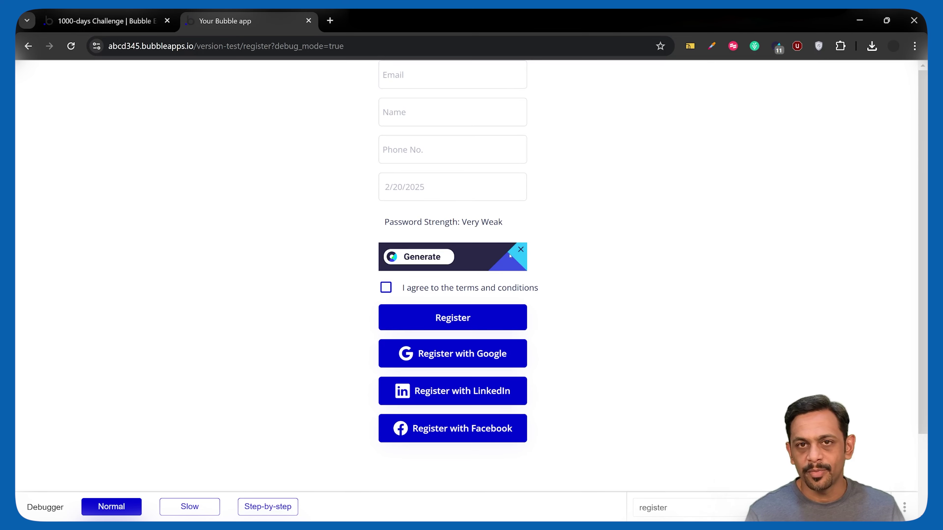
click(520, 250)
text(123)
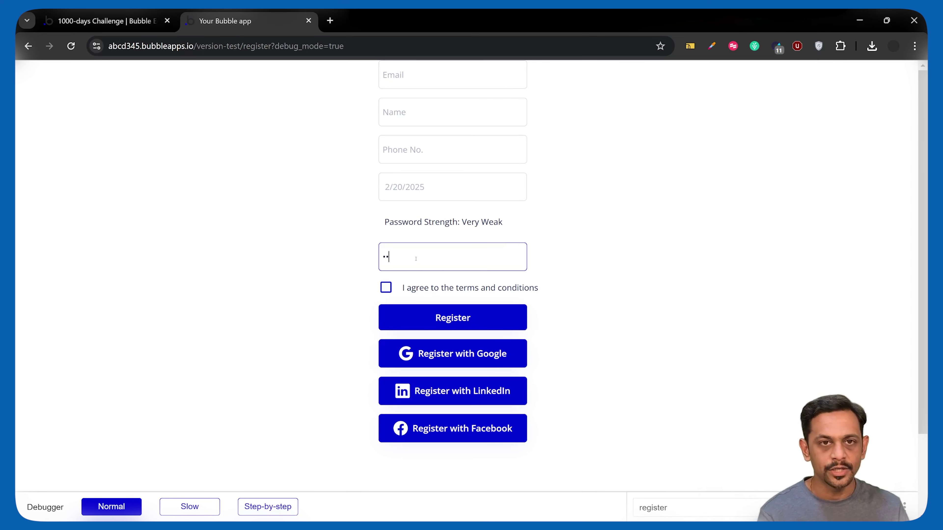
text(456789)
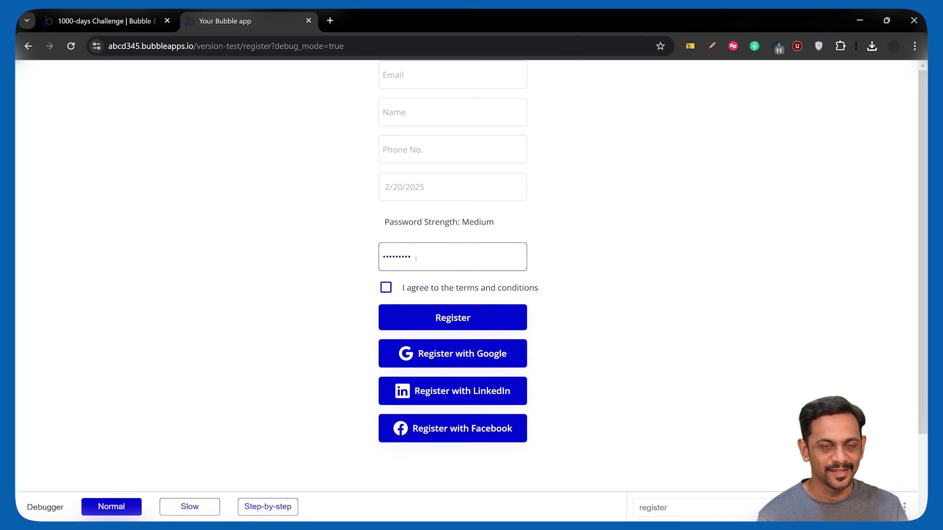
key(ctrl+a)
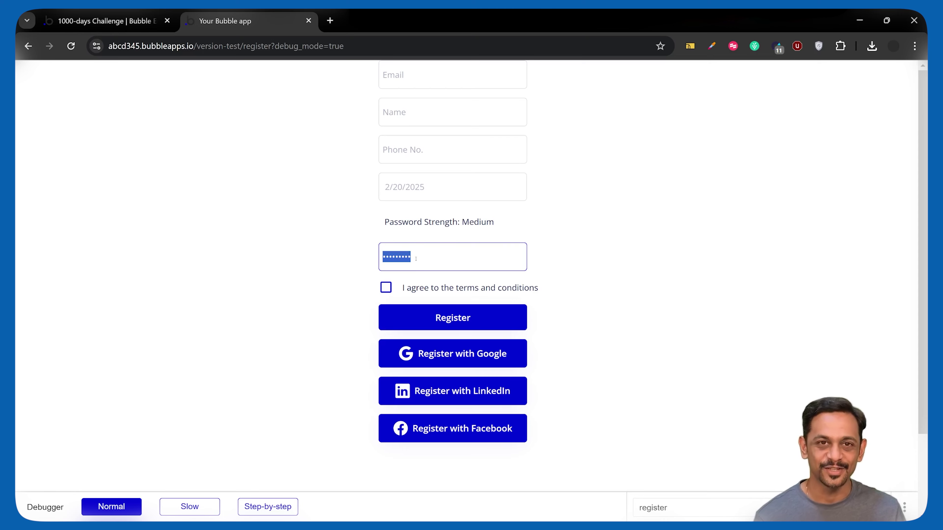
key(BackSpace)
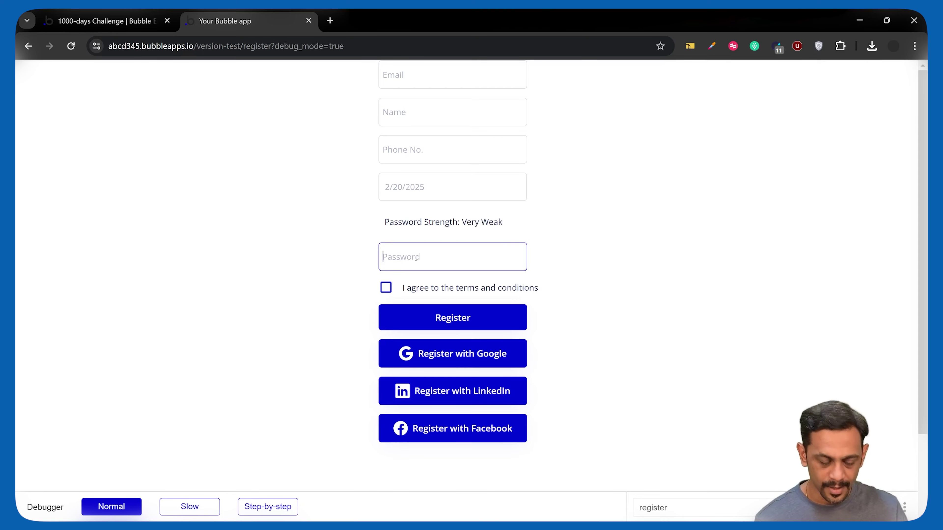
text(1)
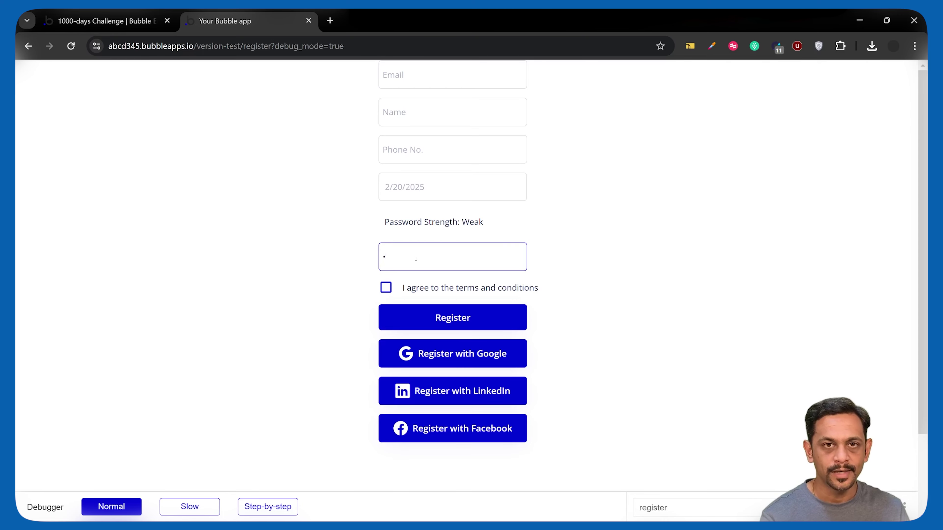
text(234)
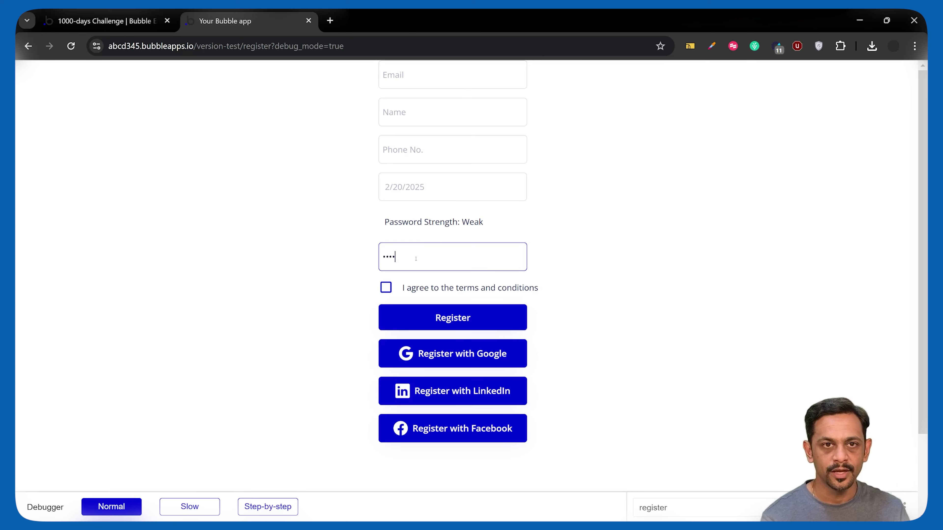
key(BackSpace)
key(BackSpace)
key(BackSpace)
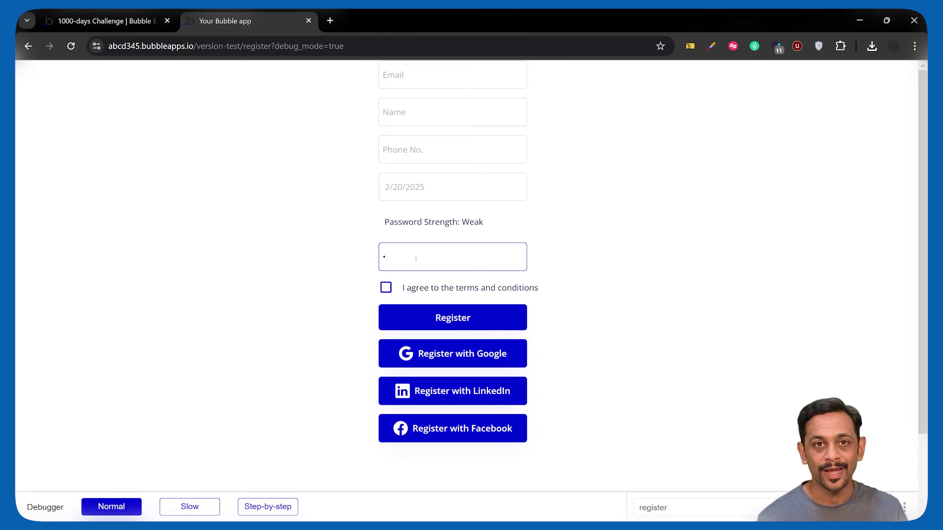
key(BackSpace)
text(1234)
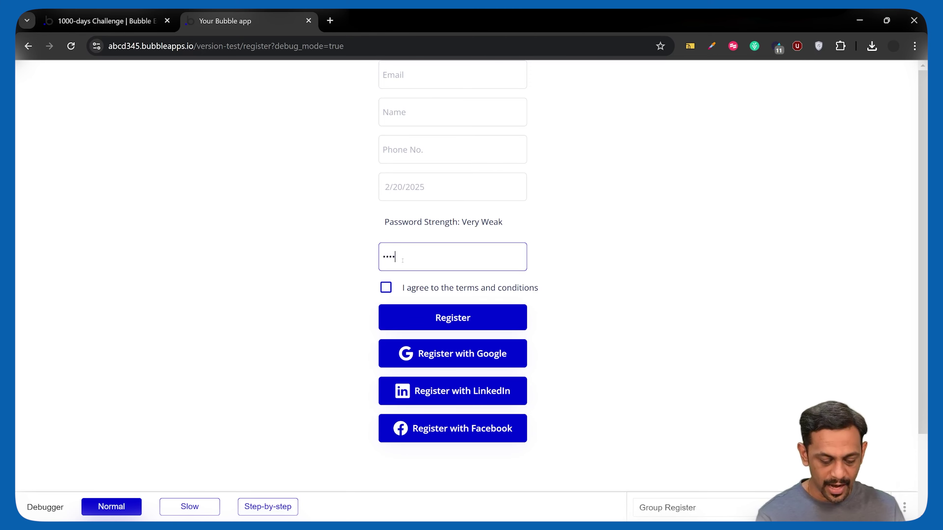
text(5)
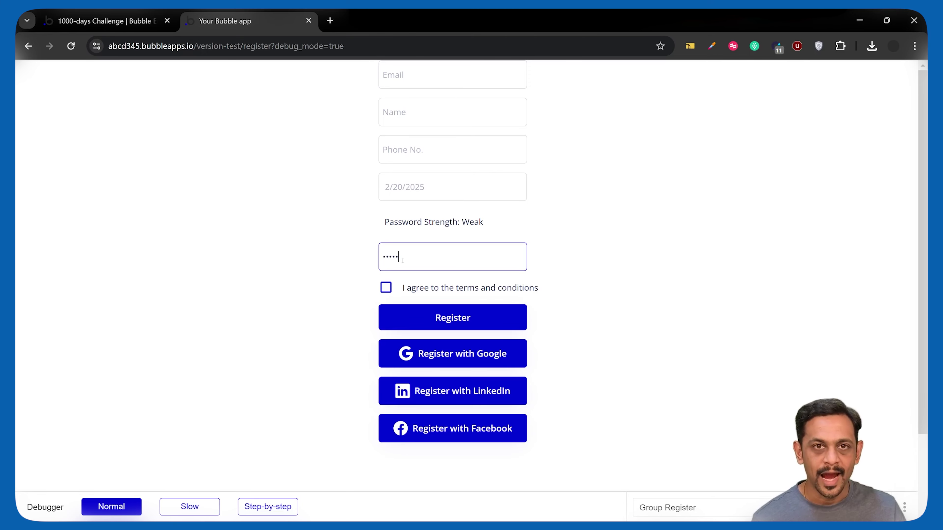
text(6)
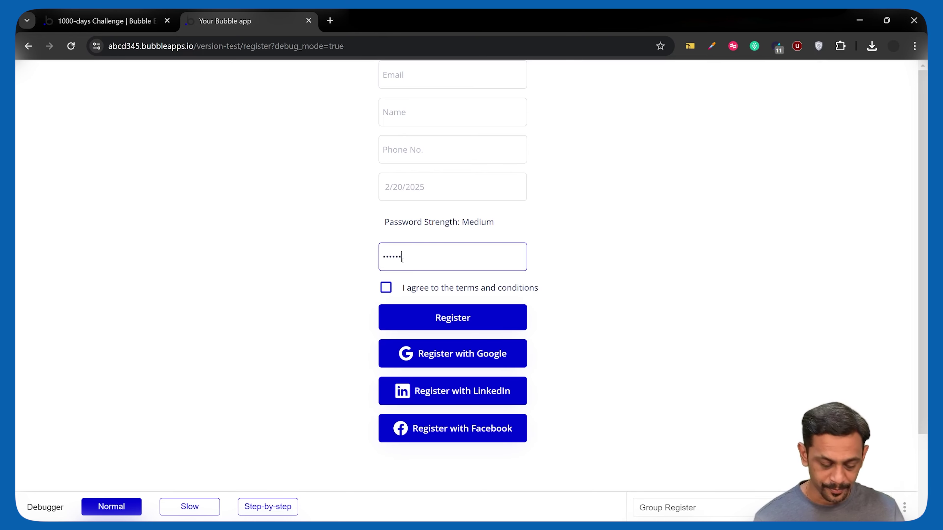
text(78)
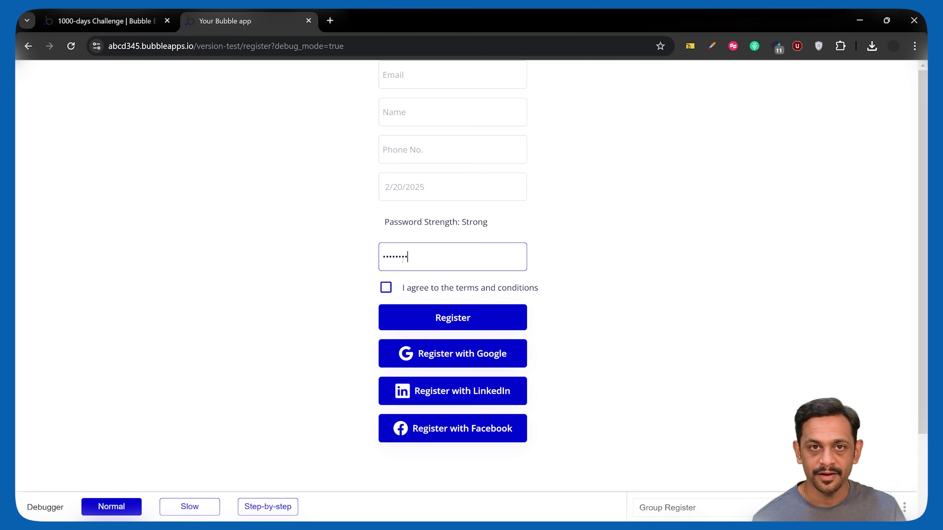
text(9)
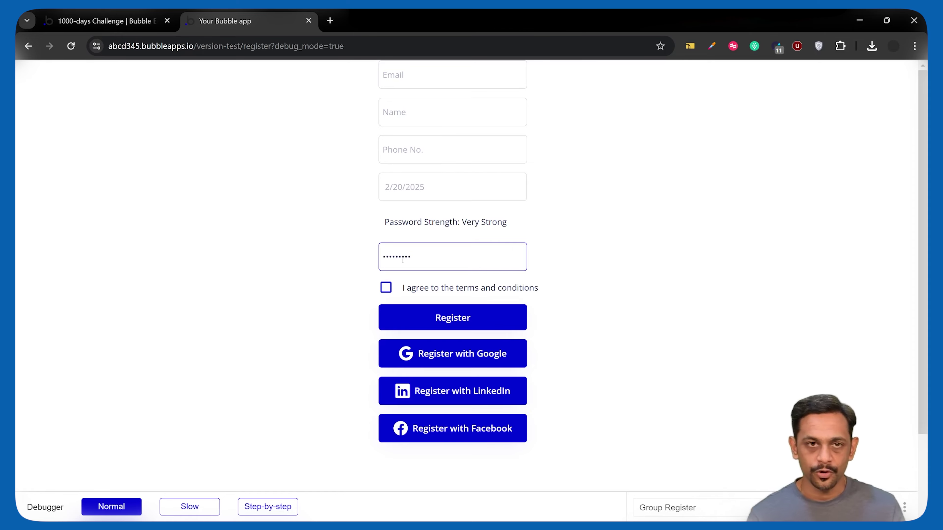
Give the Password Strength label a flat #DBCACA background and #FF0000 font colour
key(ctrl+shift+Tab)
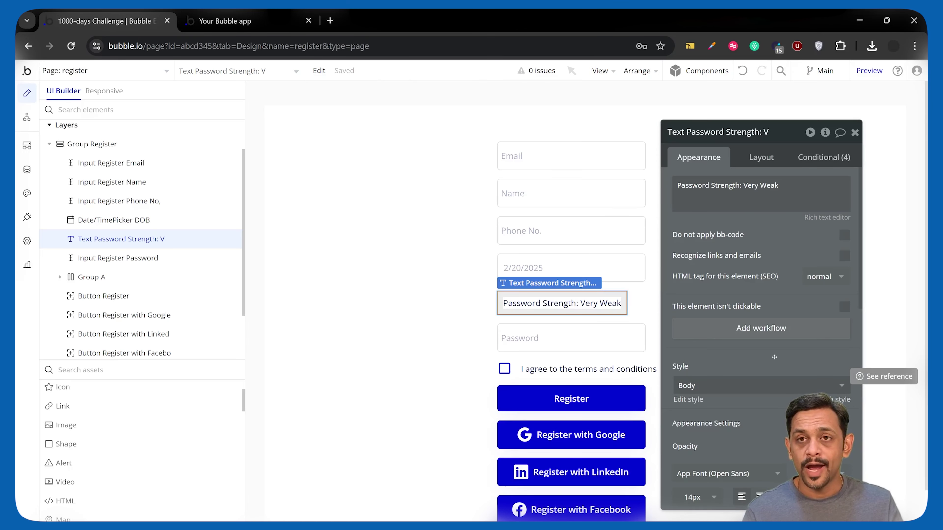
scroll(773, 357, down, 8)
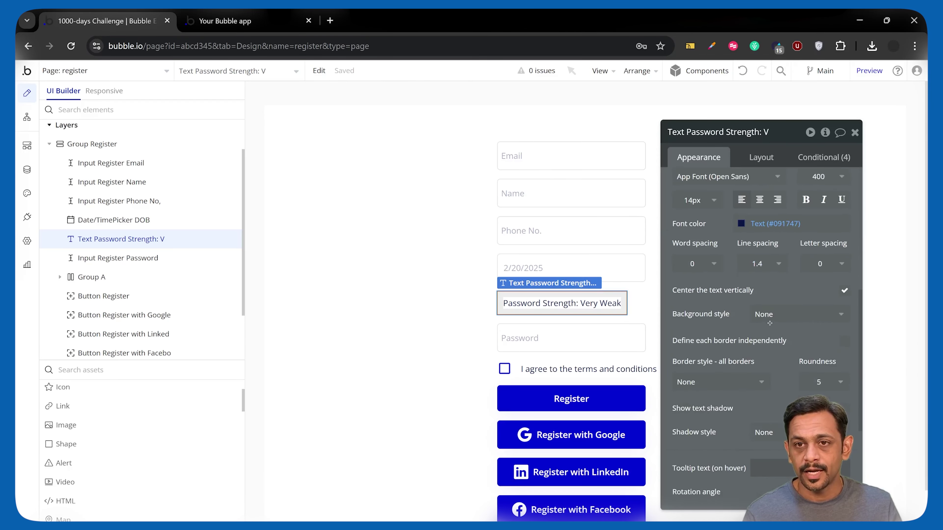
click(771, 314)
click(772, 368)
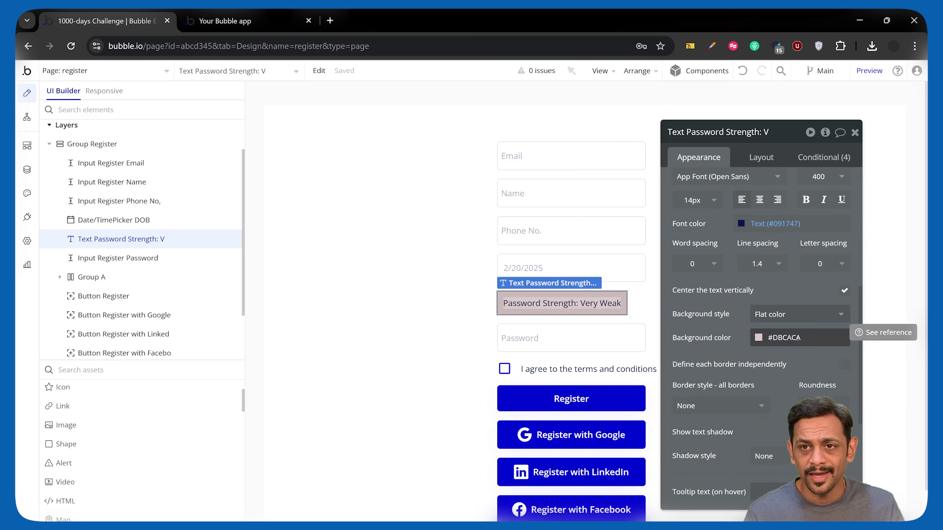
scroll(798, 337, up, 2)
click(775, 283)
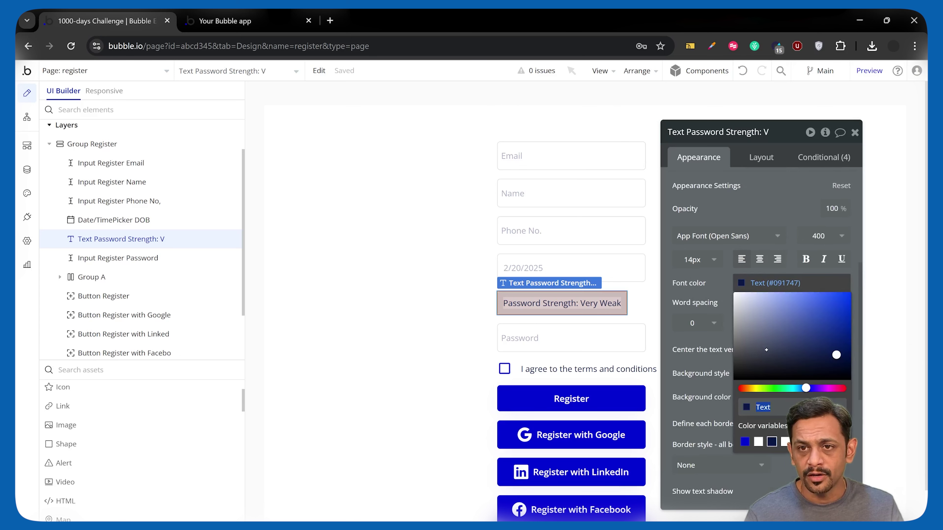
text(#FF0000)
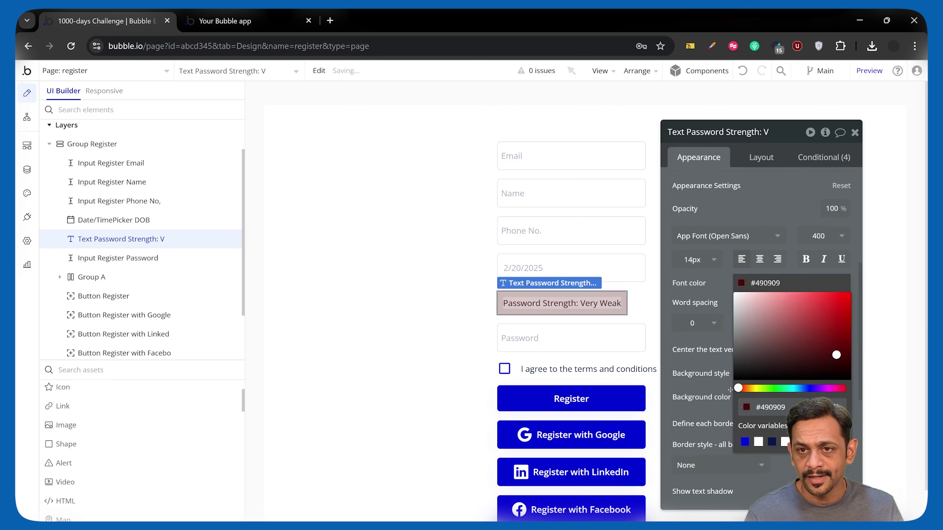
click(777, 215)
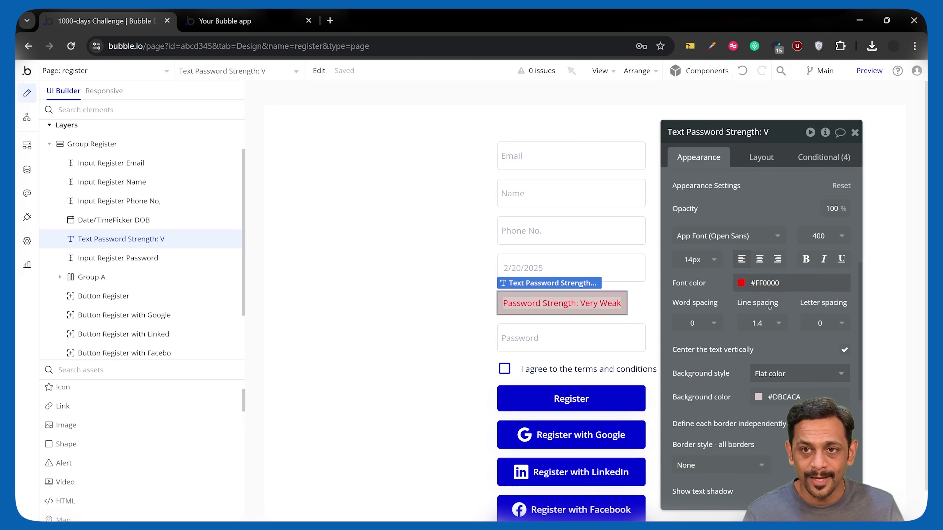
Set the Password Strength label to a fixed 250 px width
click(633, 272)
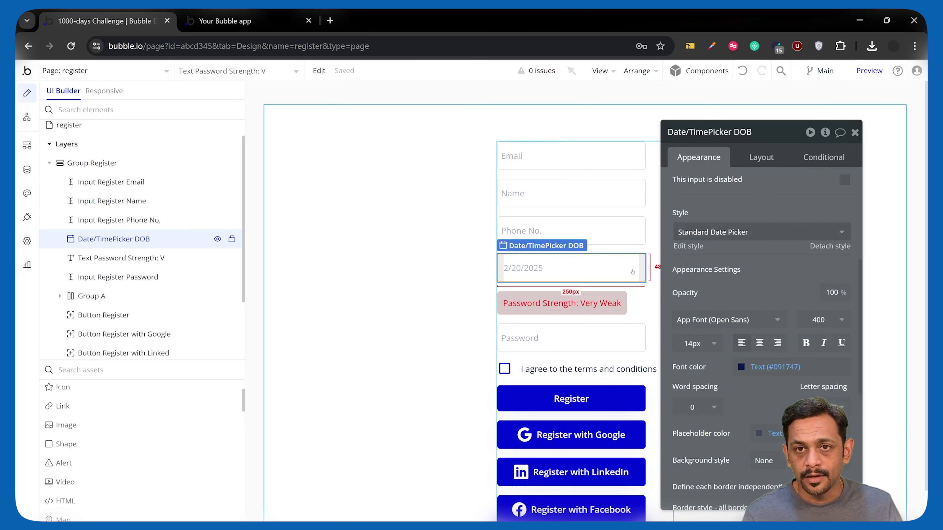
click(761, 157)
click(621, 309)
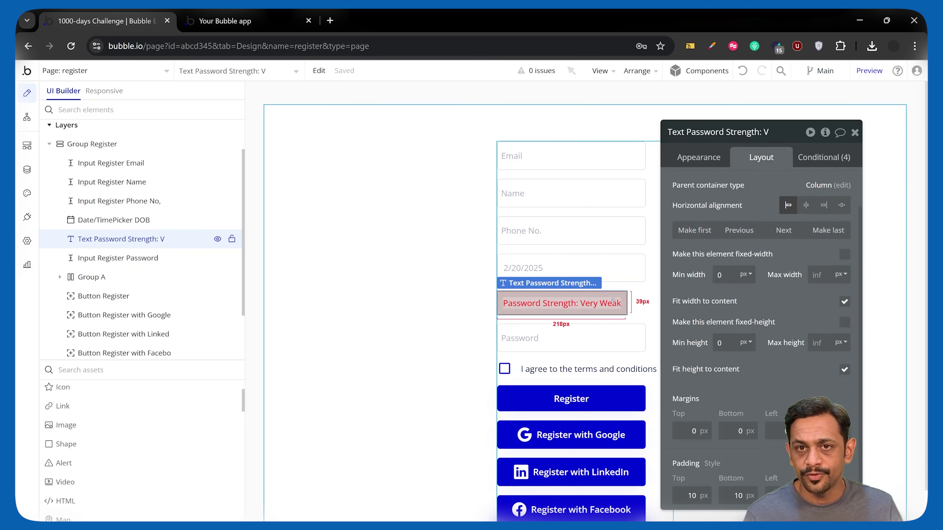
click(722, 274)
text(250)
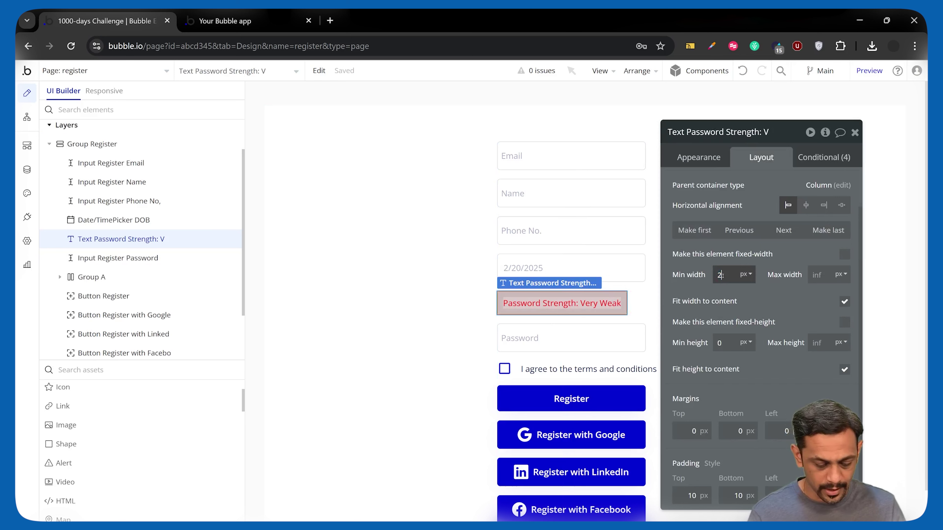
click(824, 158)
scroll(742, 268, up, 2)
Add a pink background colour change to the strength > 20 Weak condition
click(742, 293)
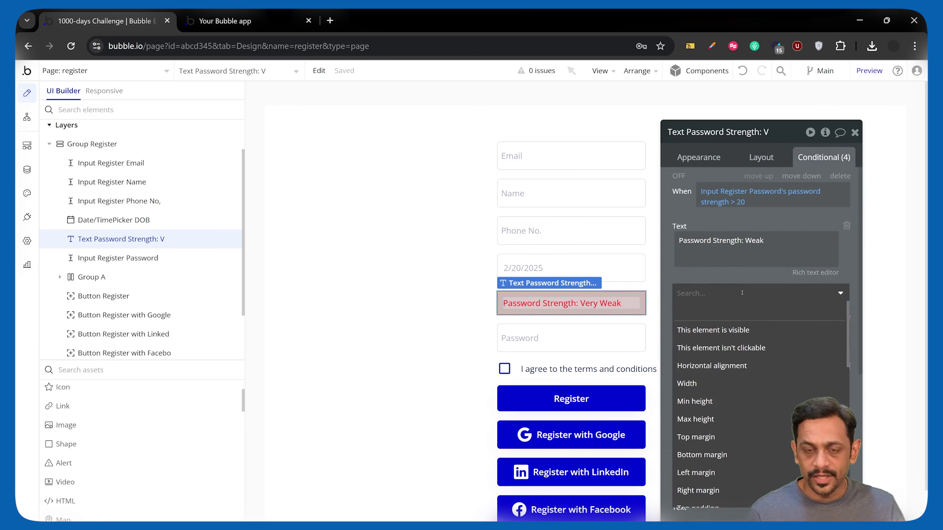
text(back)
click(734, 345)
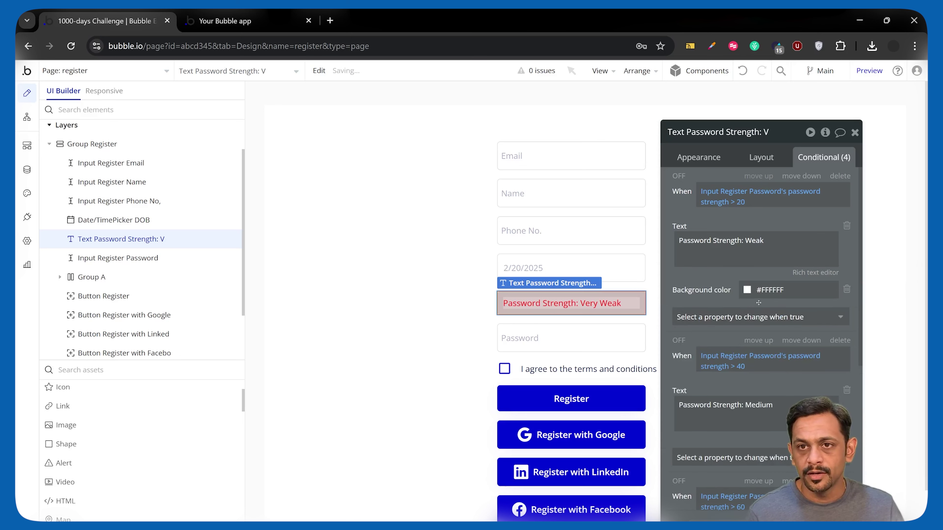
click(760, 292)
click(771, 312)
click(678, 176)
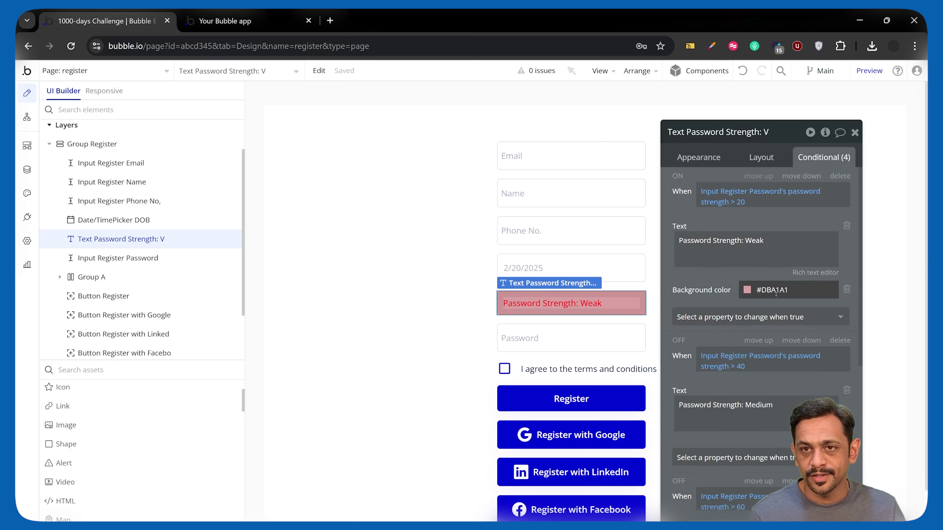
click(689, 157)
scroll(743, 370, down, 8)
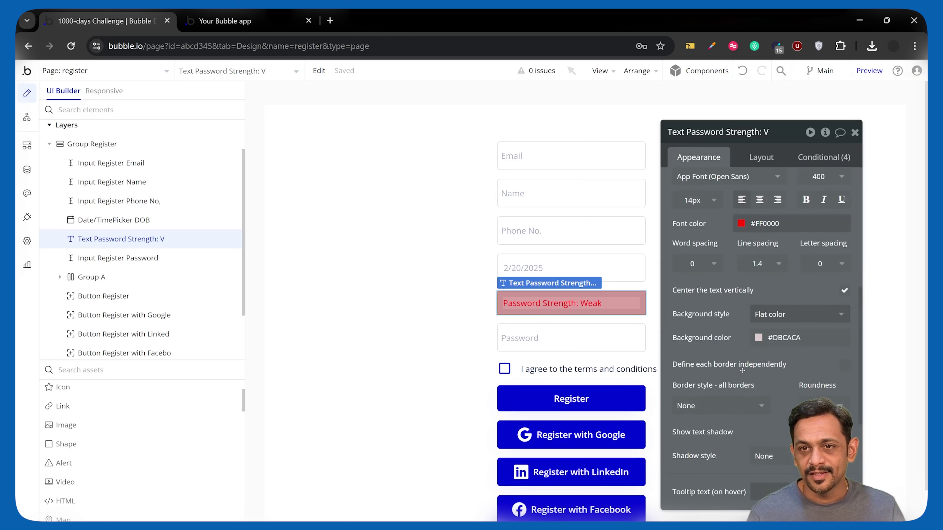
click(784, 338)
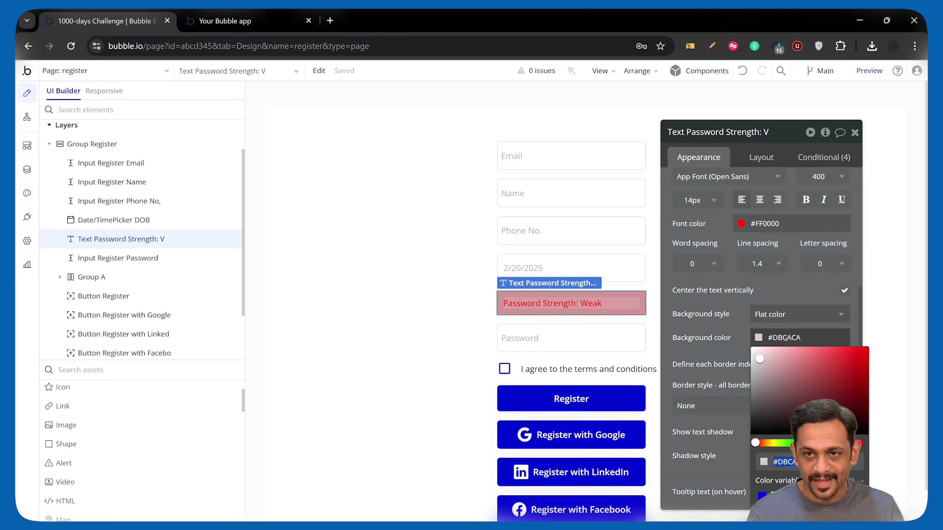
Lighten the Weak condition's background to pale pink #FBE7E7
click(821, 157)
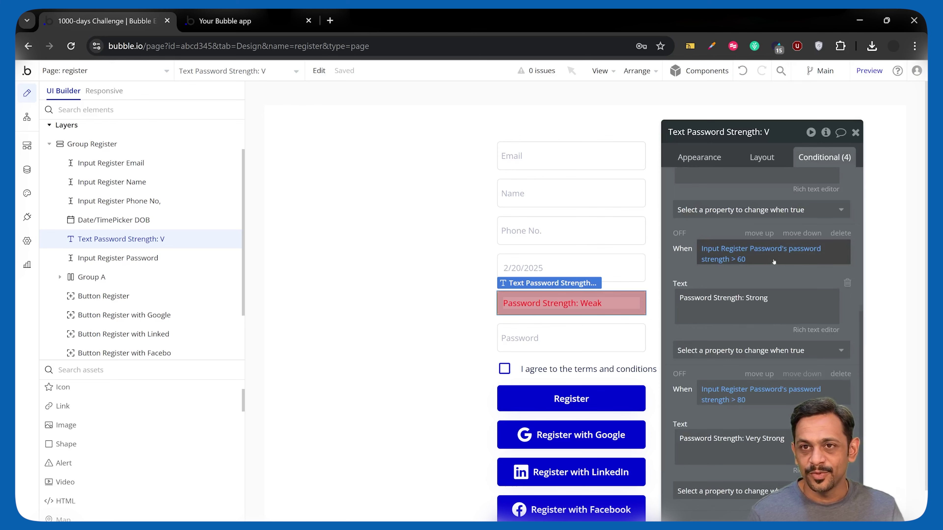
click(772, 290)
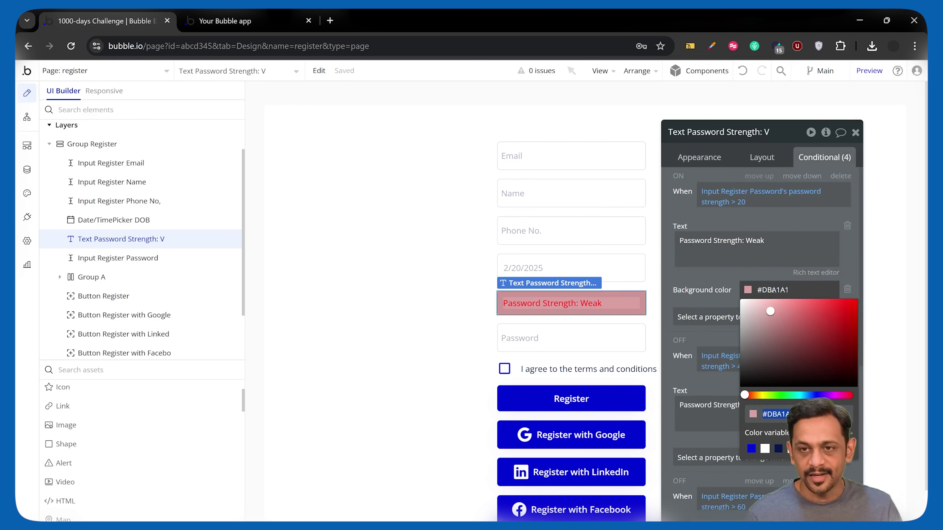
click(745, 305)
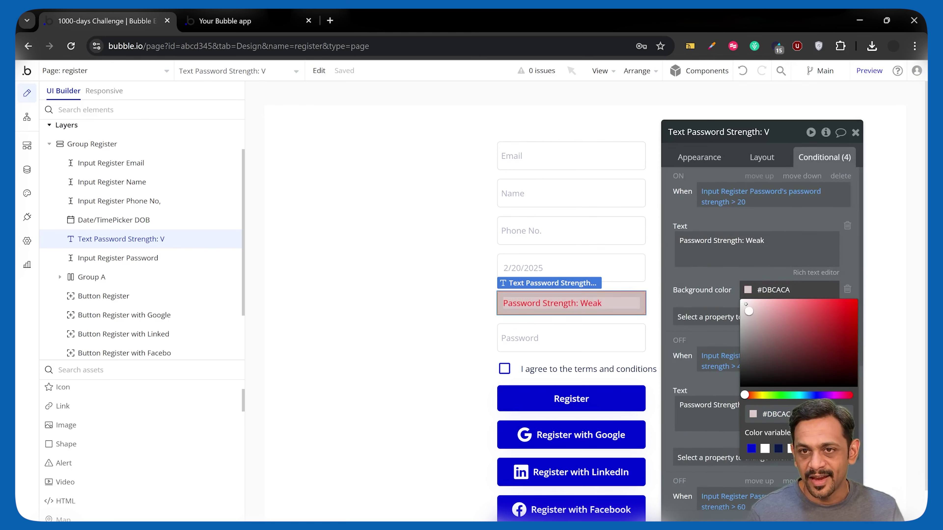
click(752, 302)
drag(752, 302, 749, 301)
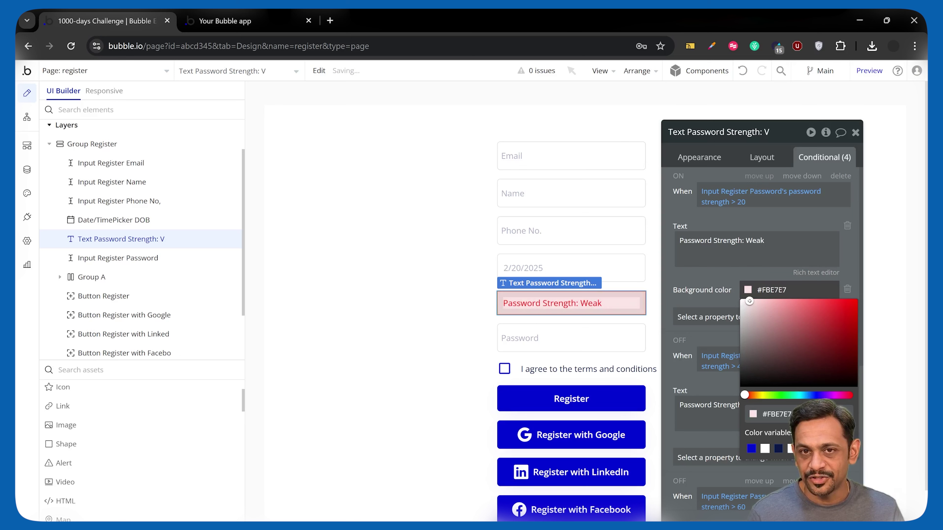
click(726, 272)
Add a #F75F5F font colour to the Weak condition
click(722, 317)
text(font)
click(695, 407)
drag(795, 326, 794, 326)
click(714, 285)
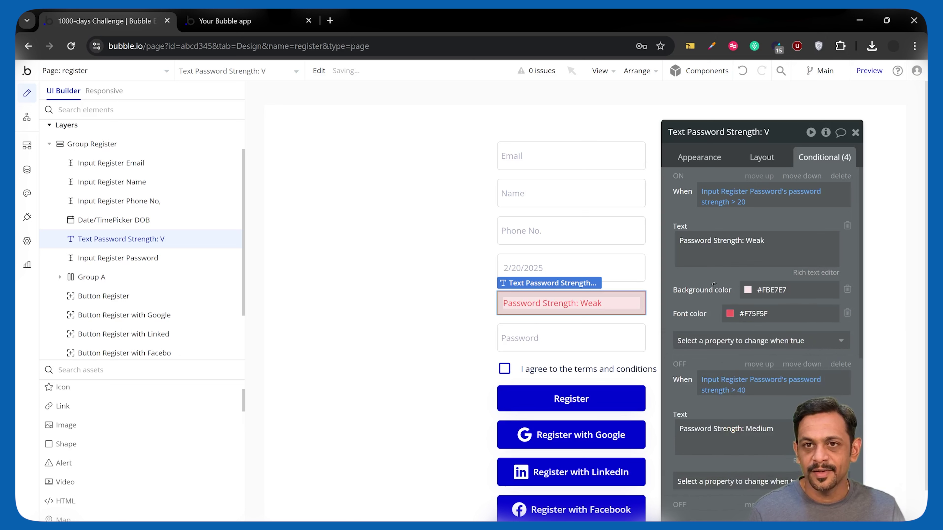
Add background colour and font colour changes to the Medium (> 40) condition
scroll(722, 327, down, 5)
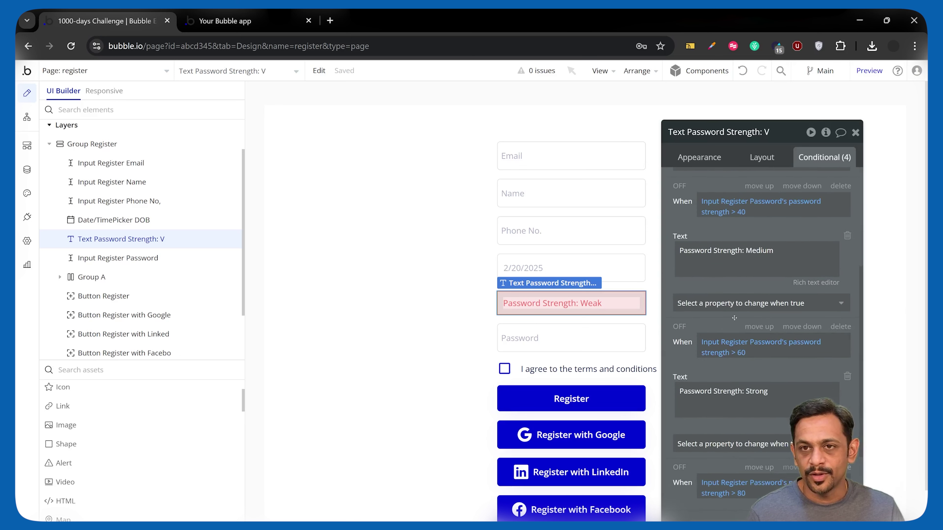
click(733, 303)
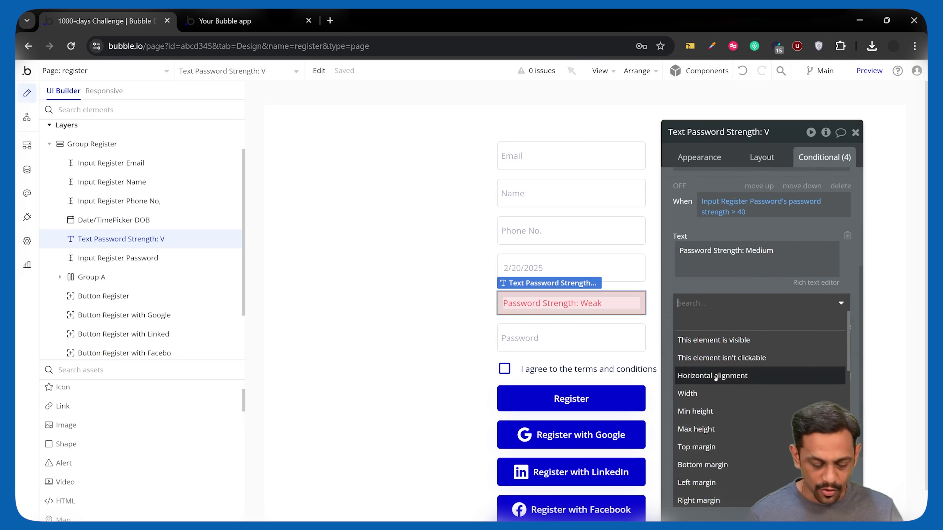
text(back)
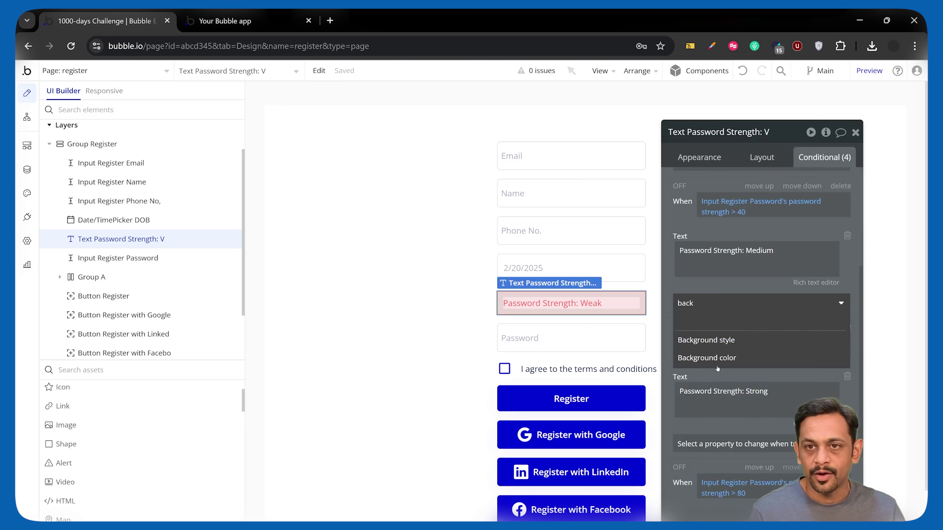
click(720, 362)
click(735, 303)
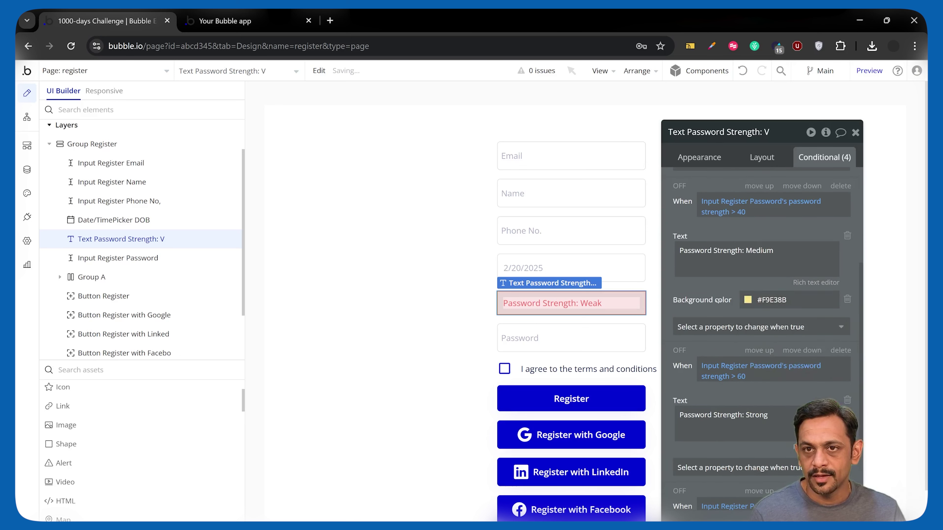
click(718, 327)
text(fo)
click(694, 418)
click(680, 185)
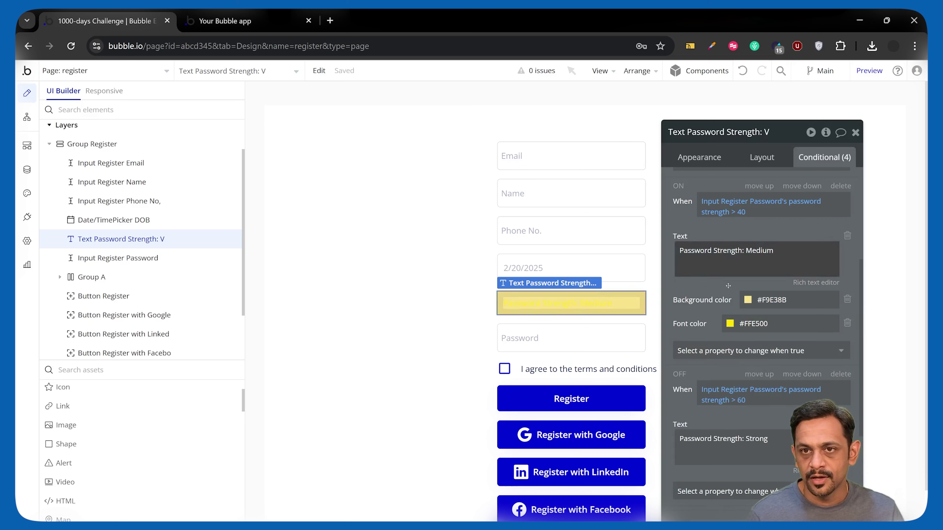
Adjust the Medium colours to a #F9E7A2 background and #3E3800 text
click(765, 300)
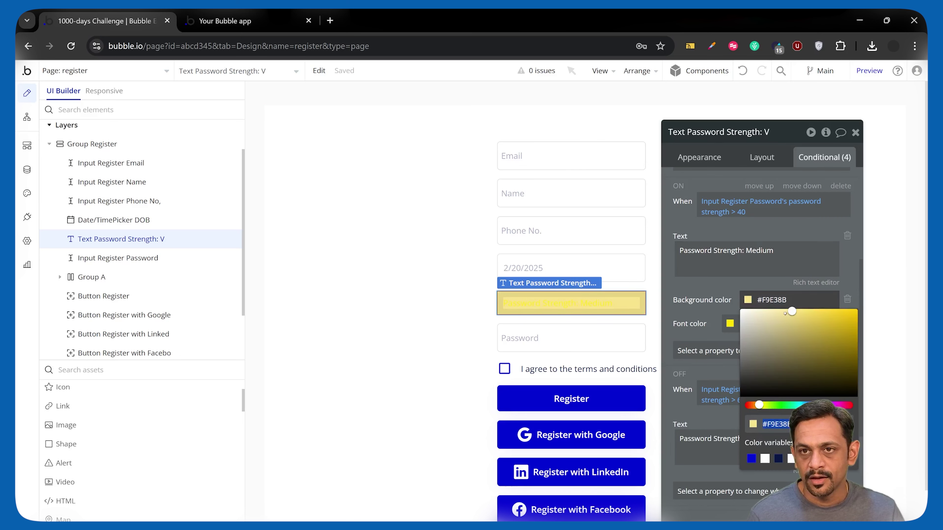
drag(792, 312, 781, 312)
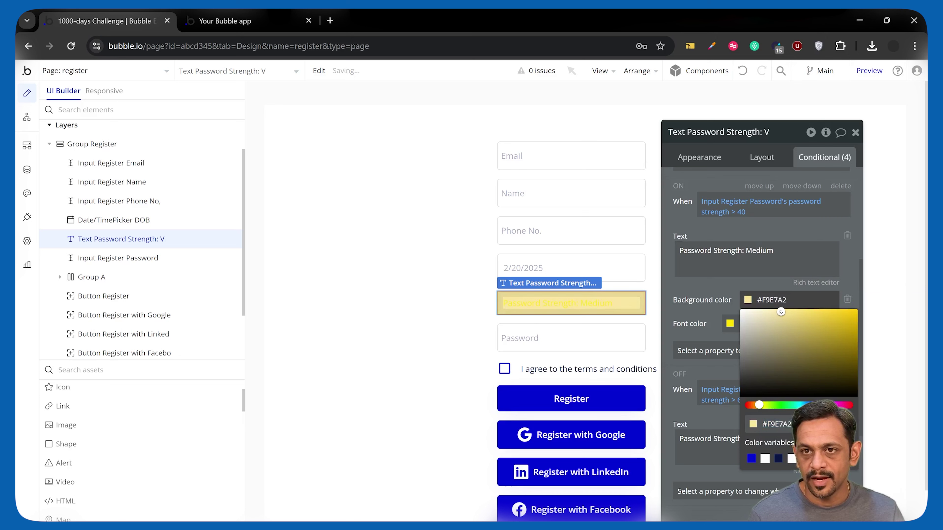
click(753, 324)
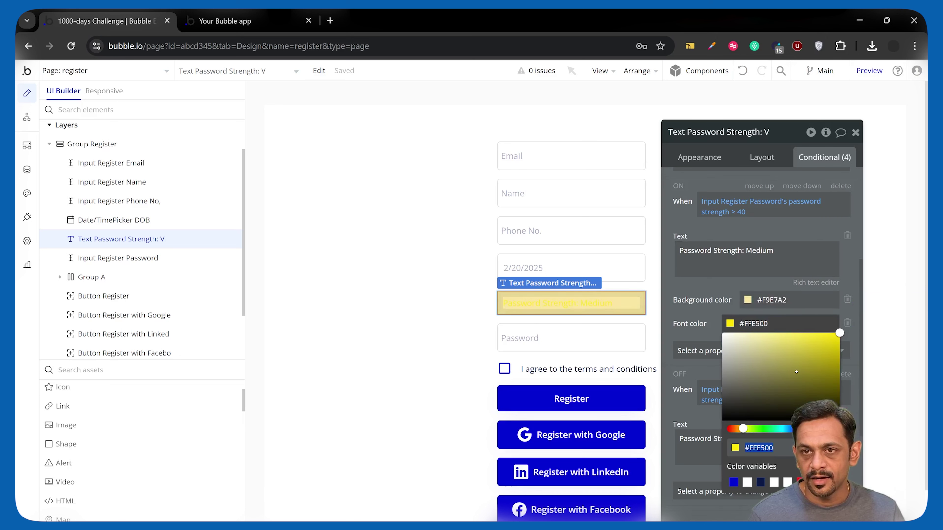
drag(796, 372, 839, 398)
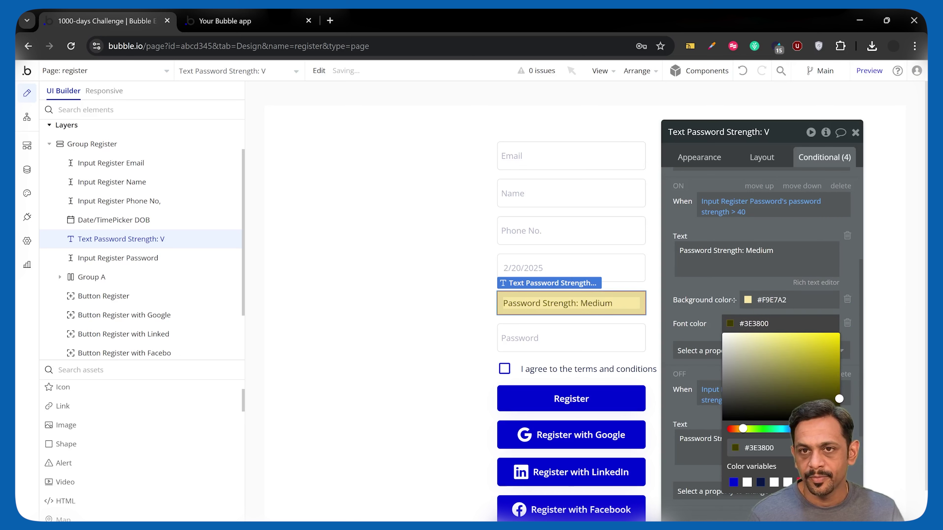
click(717, 282)
Add a pale green #E5FFB2 background to the Strong (> 60) condition
scroll(723, 387, down, 3)
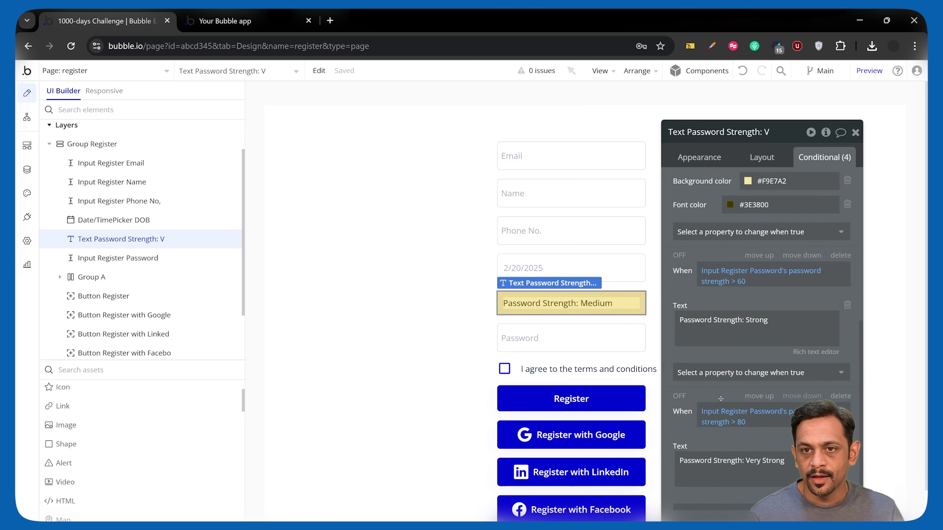
click(717, 373)
text(back)
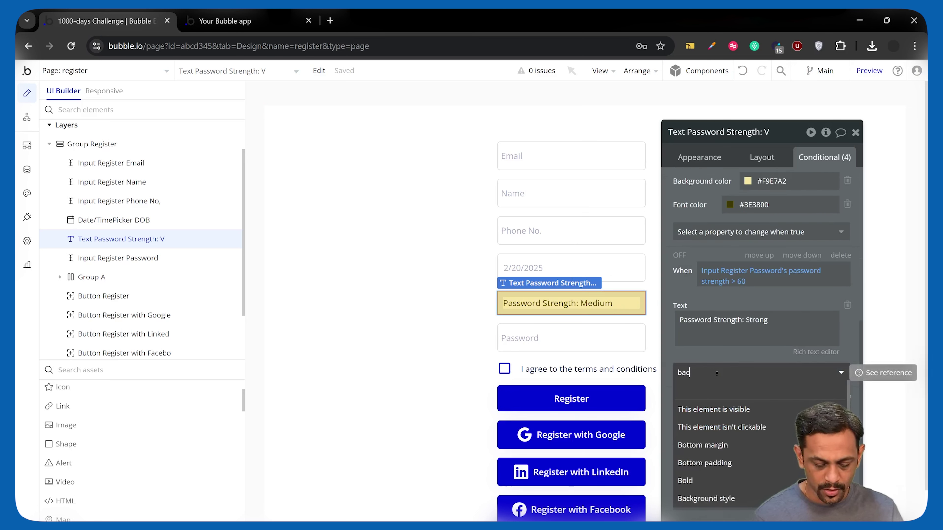
click(708, 434)
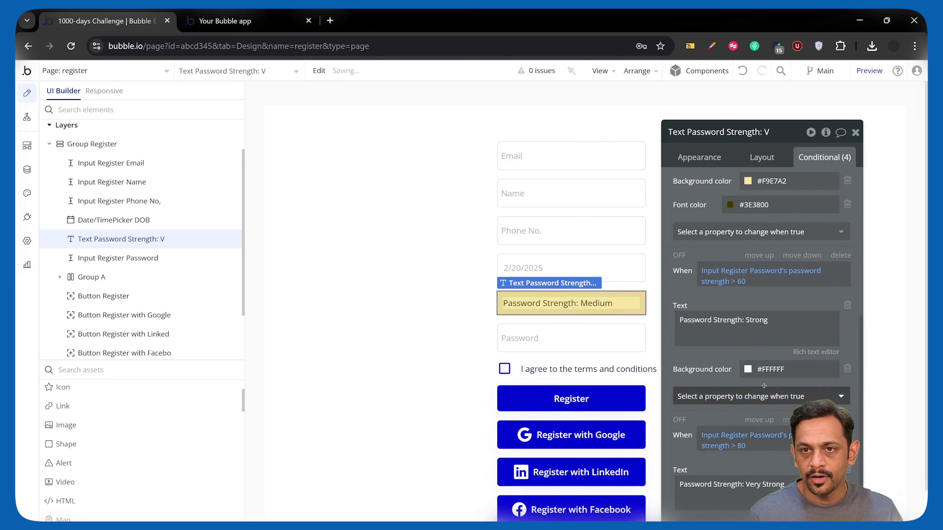
click(775, 370)
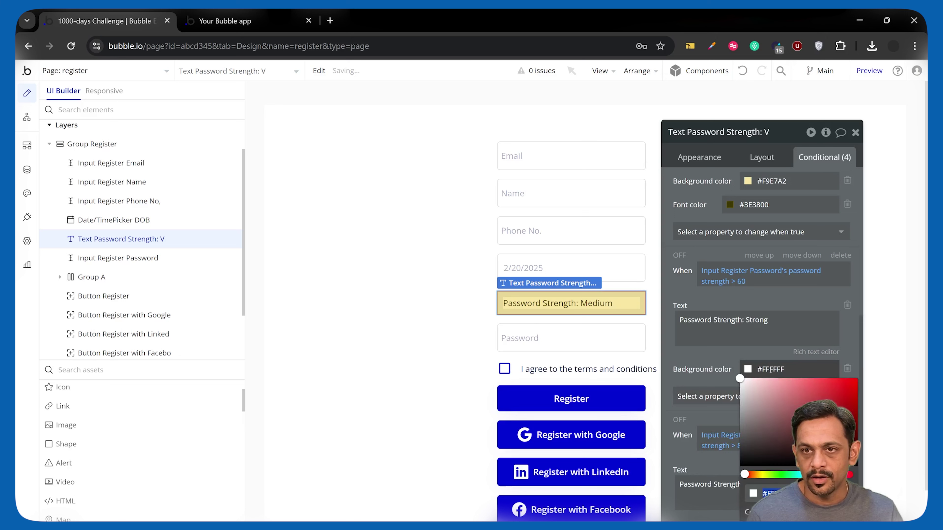
click(769, 474)
click(776, 379)
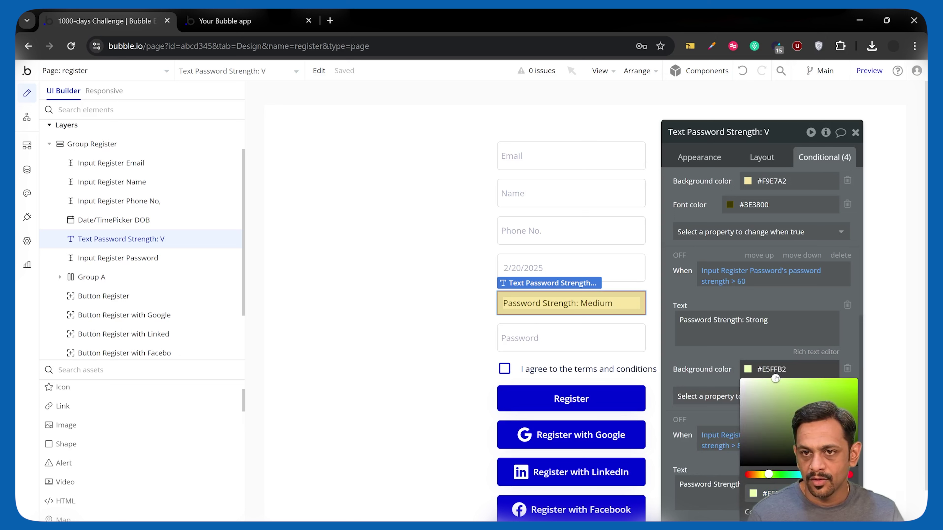
click(725, 356)
Add a green font colour (#AAFF00 entered) to the Strong condition and toggle it on
click(727, 396)
text(font)
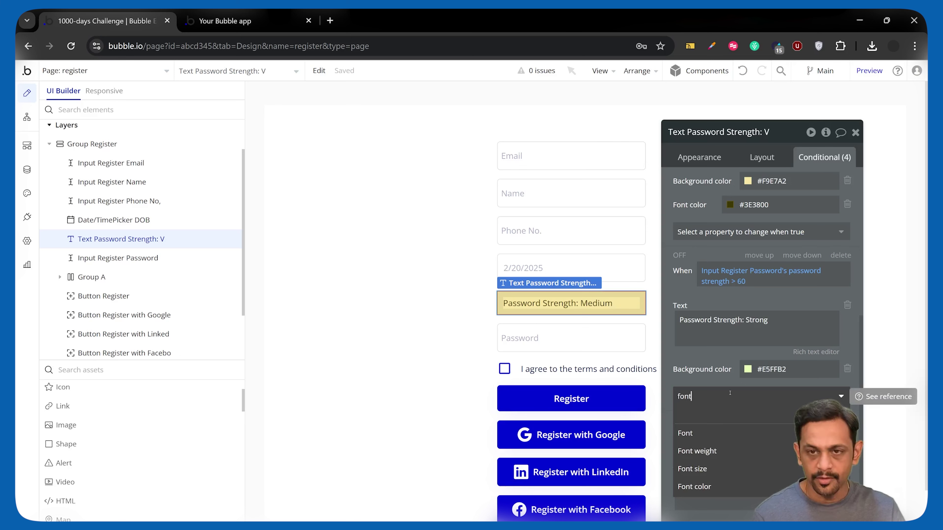
click(699, 485)
click(758, 393)
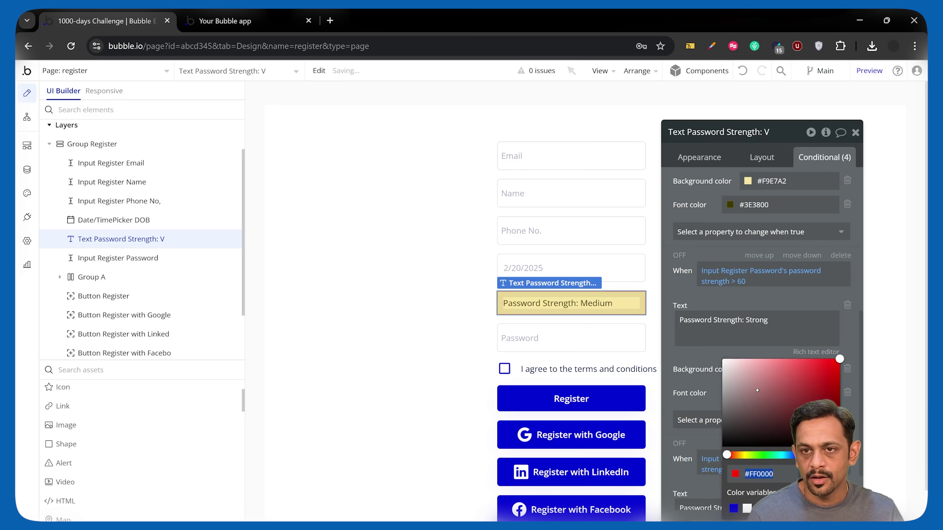
text(#AAFF00)
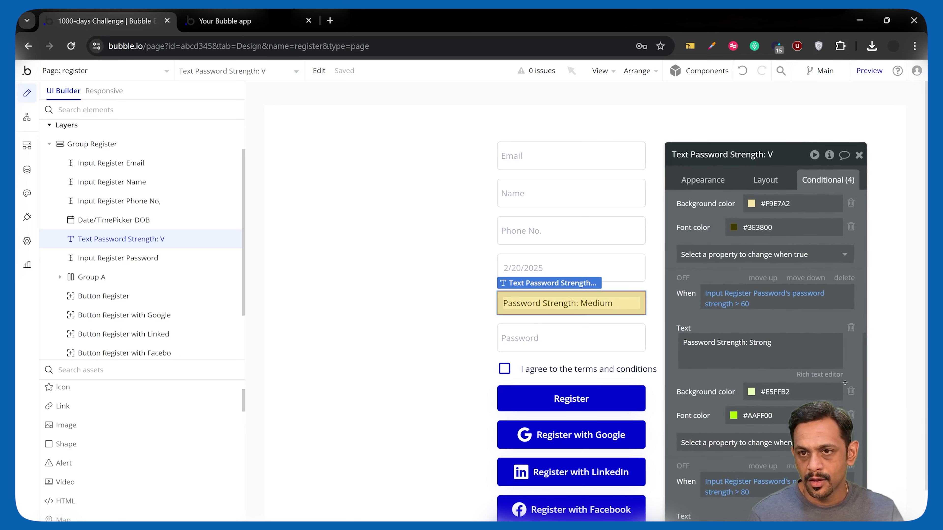
click(685, 279)
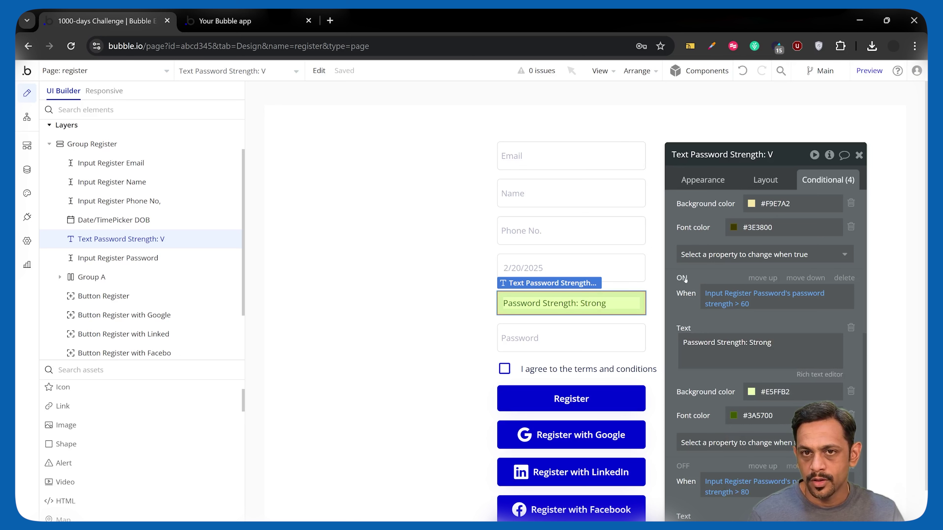
Add a light cyan #B7F0FF background color to the Very Strong condition
scroll(705, 349, down, 2)
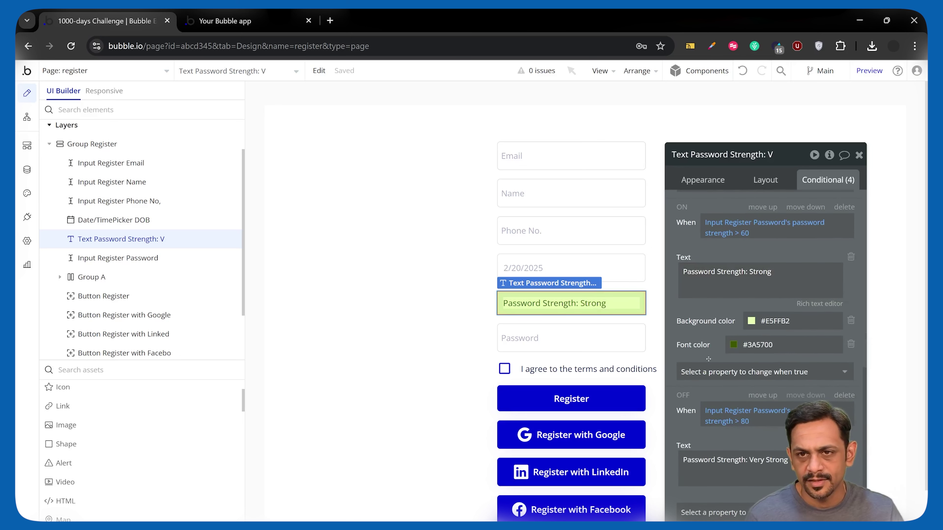
click(713, 512)
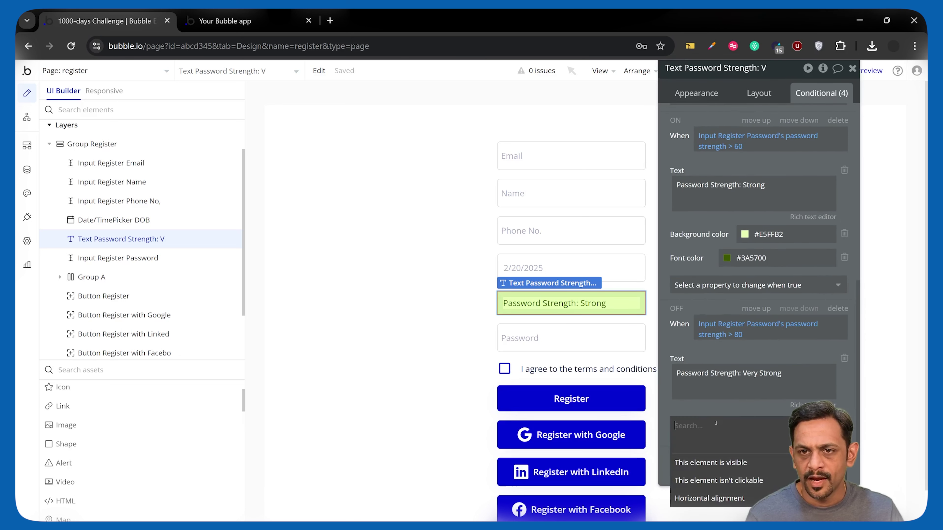
click(715, 451)
click(797, 455)
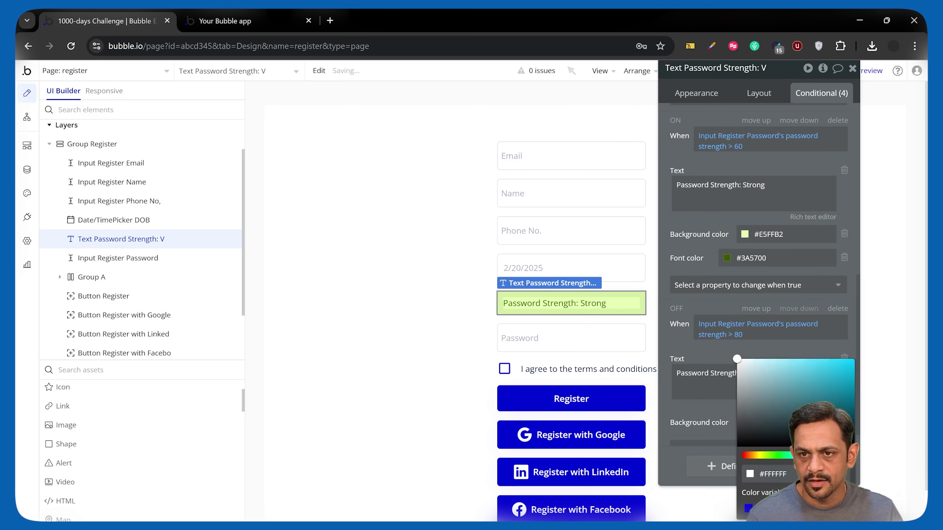
click(772, 360)
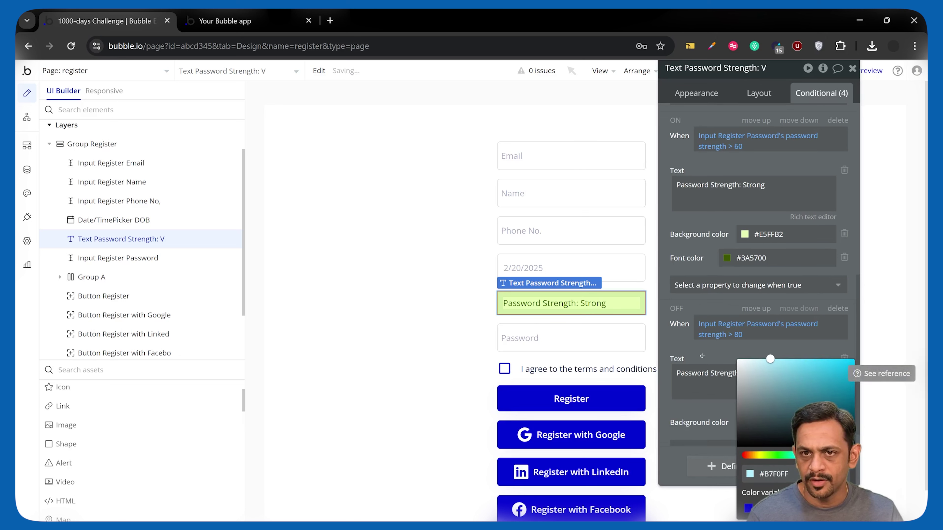
Add a dark teal #00525F font color to Very Strong and switch the condition on for previewing
click(719, 444)
text(font)
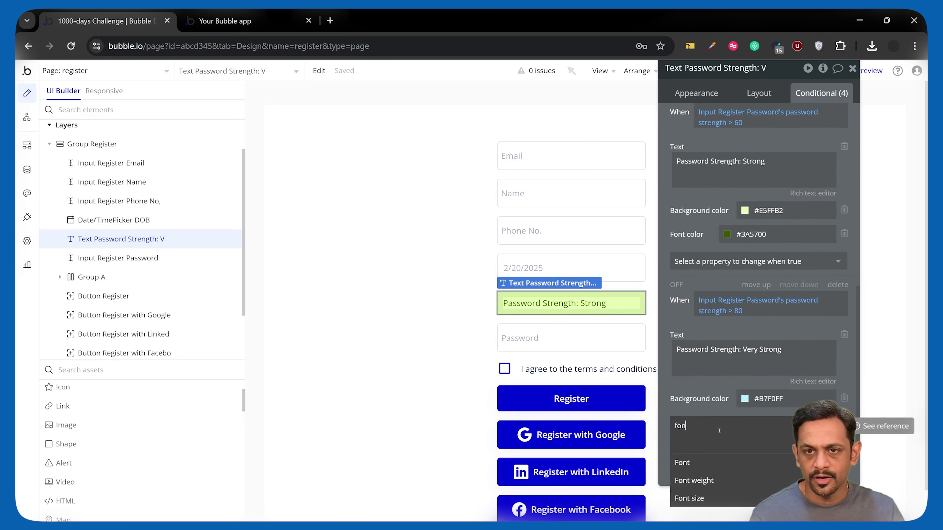
click(716, 462)
click(780, 455)
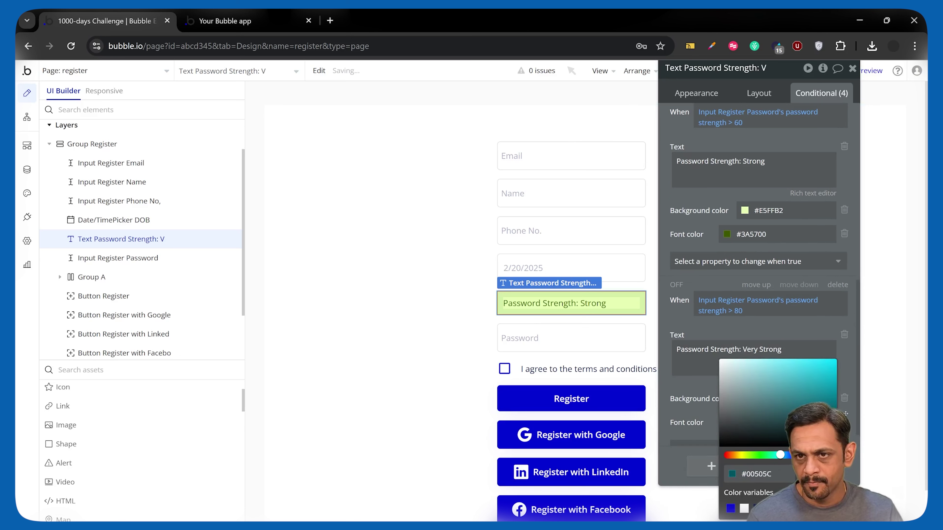
click(677, 285)
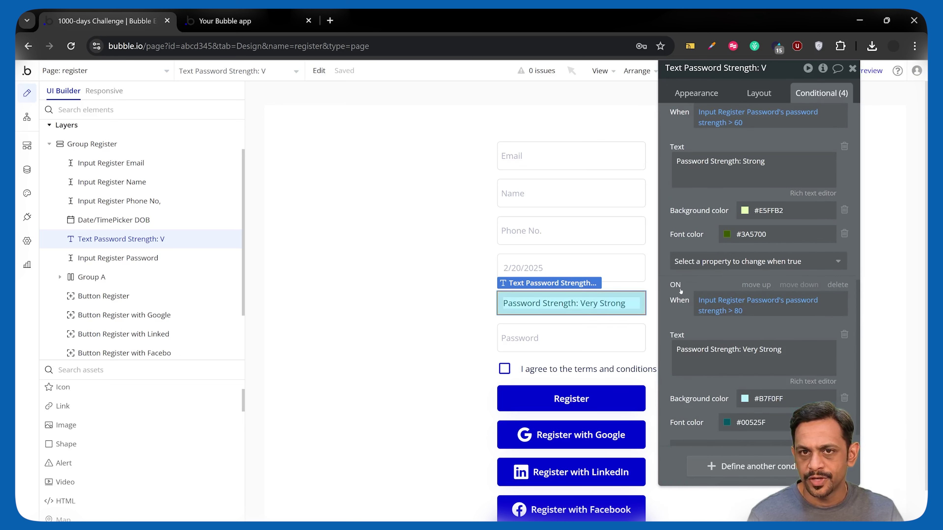
click(206, 23)
Reload the preview and enter a test password in the Password field to watch the strength label
click(221, 72)
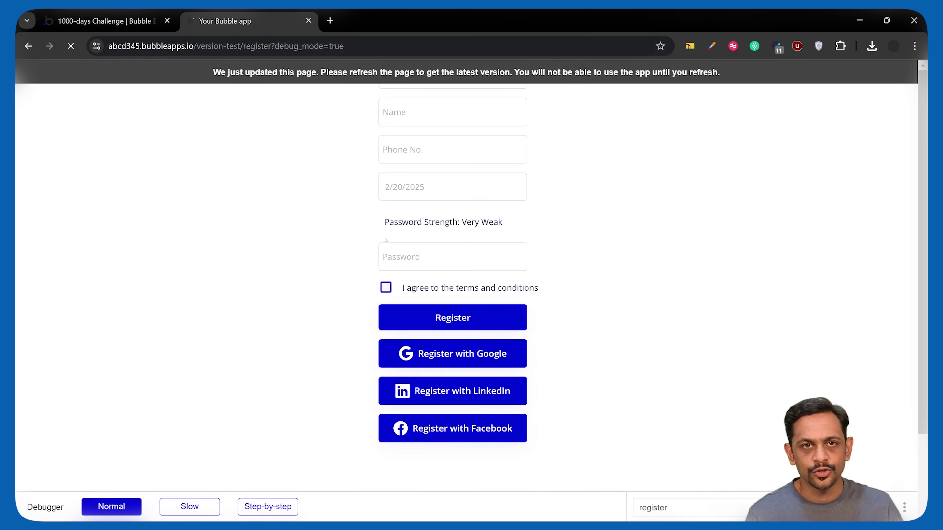
click(422, 257)
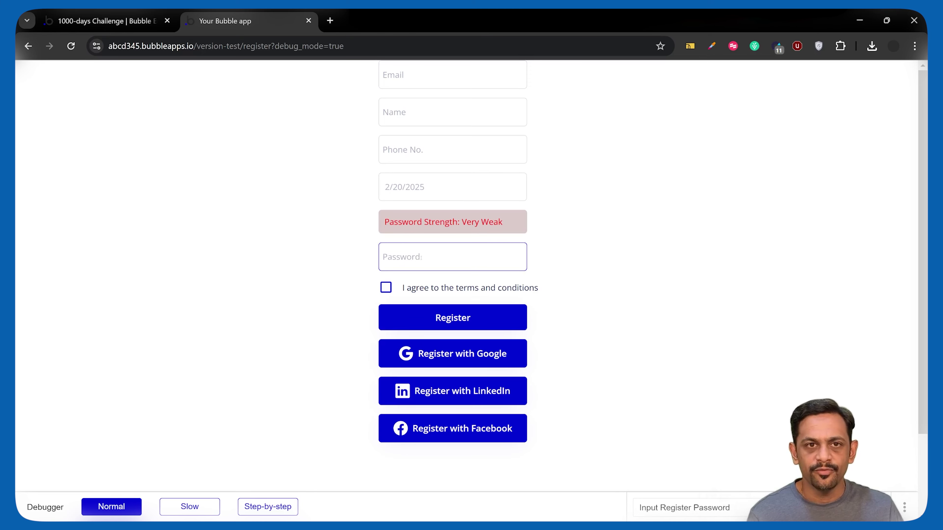
text(12345)
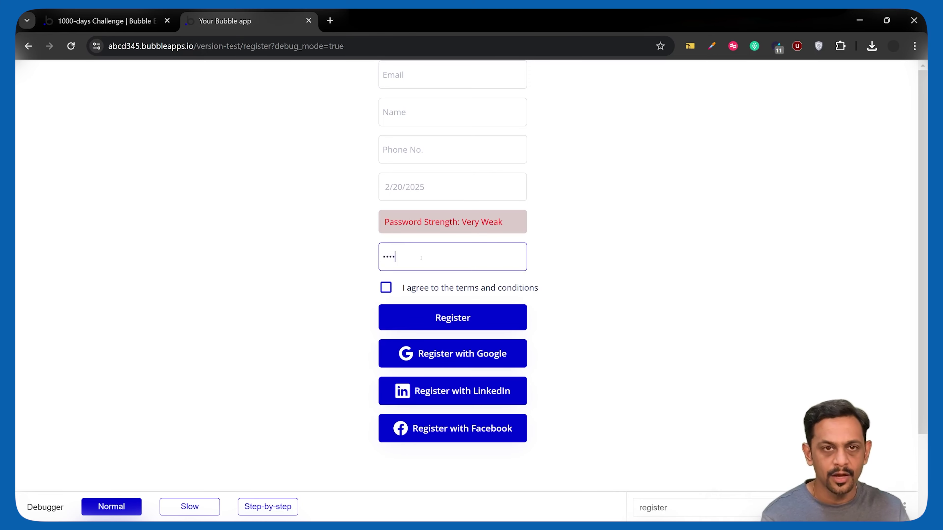
text(Ab@)
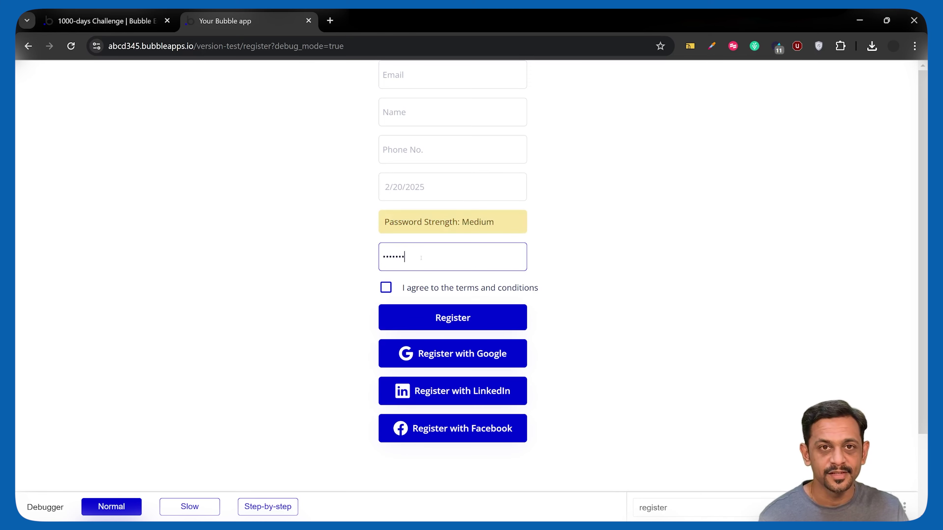